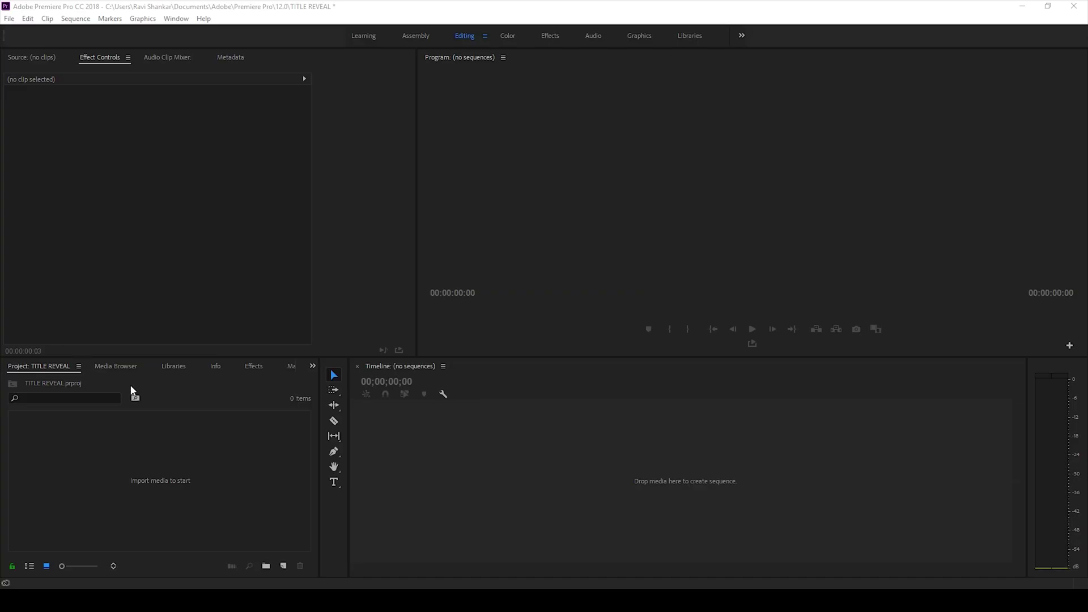
Step: Create a new legacy title with the default settings
{"action": "left_click", "coordinate": [10, 18]}
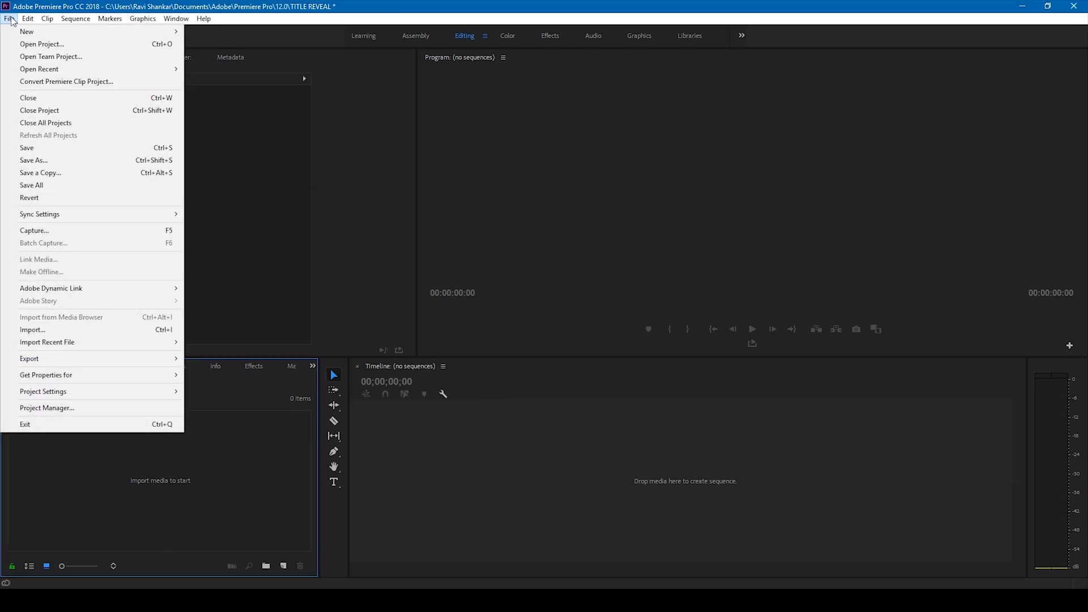
{"action": "mouse_move", "coordinate": [96, 32]}
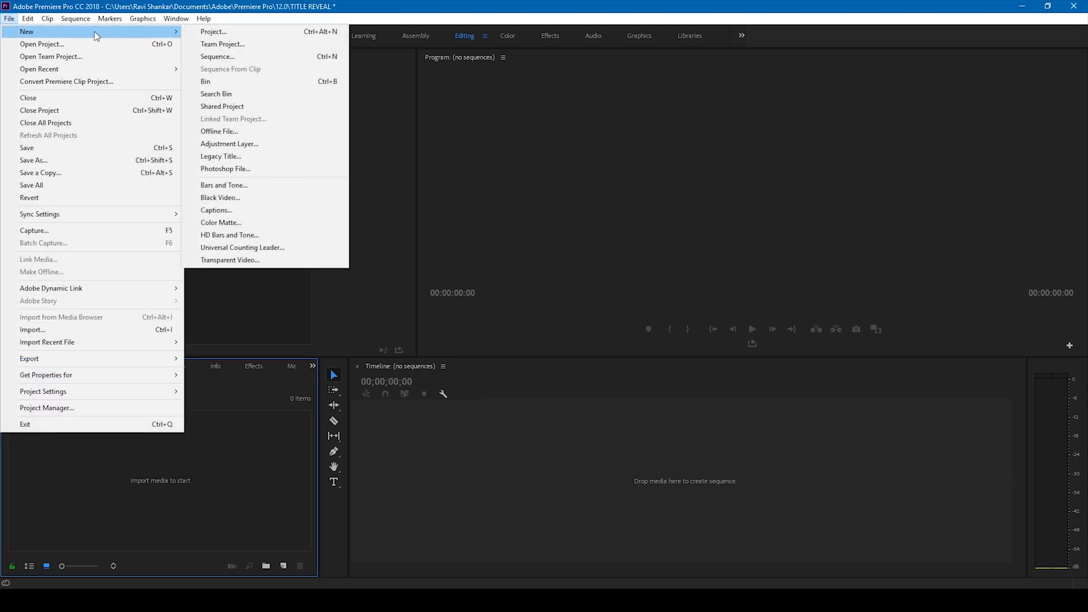
{"action": "left_click", "coordinate": [221, 157]}
{"action": "left_click", "coordinate": [574, 350]}
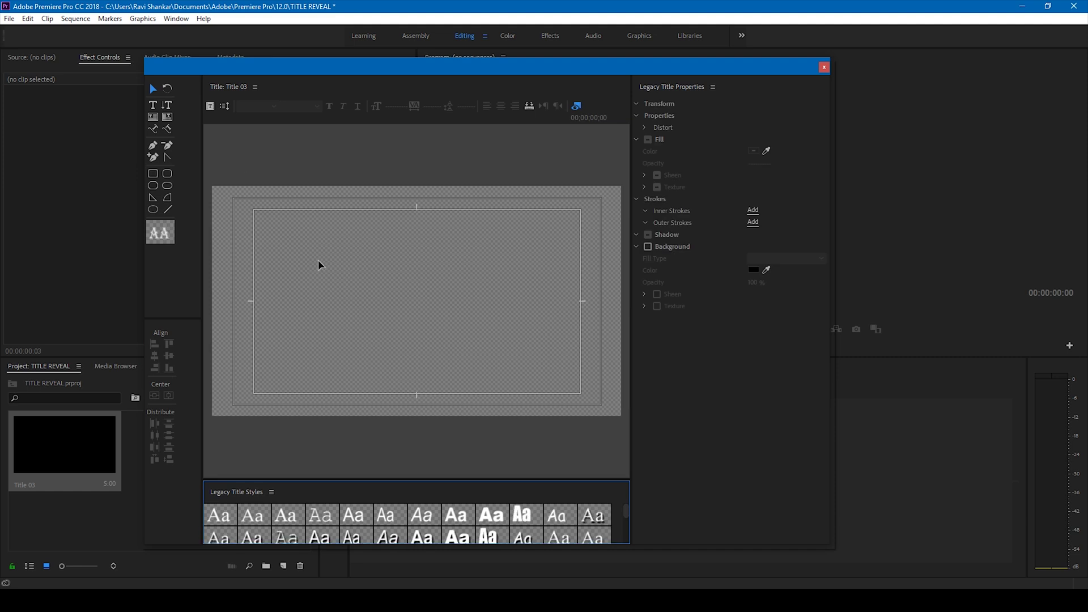
Step: Draw a text box across the title canvas, type TITLE REVEAL, and select it
{"action": "left_click", "coordinate": [154, 104]}
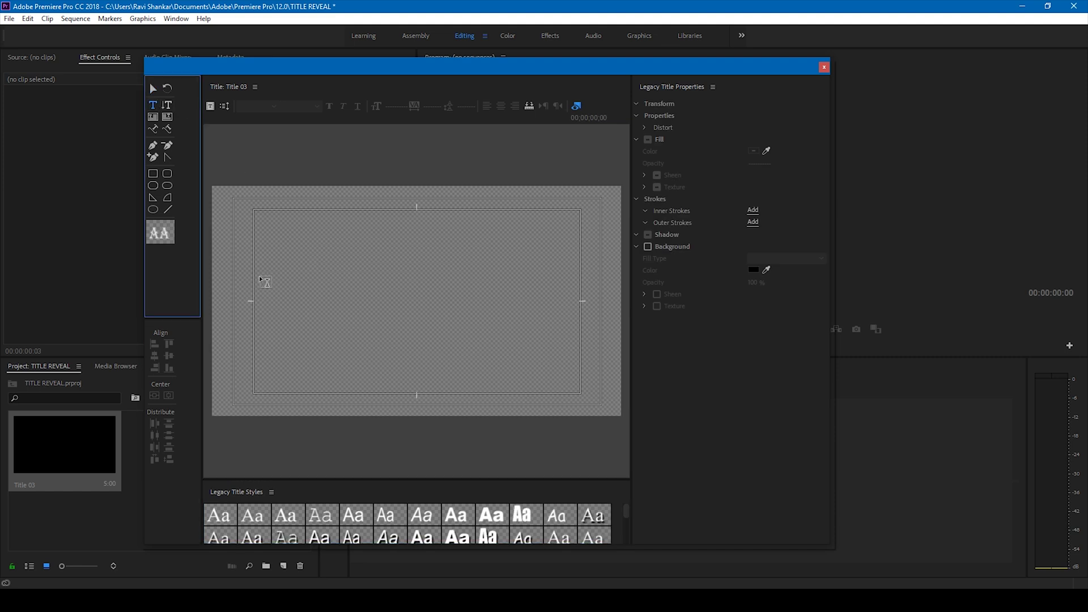
{"action": "left_click_drag", "start_coordinate": [253, 263], "coordinate": [580, 317]}
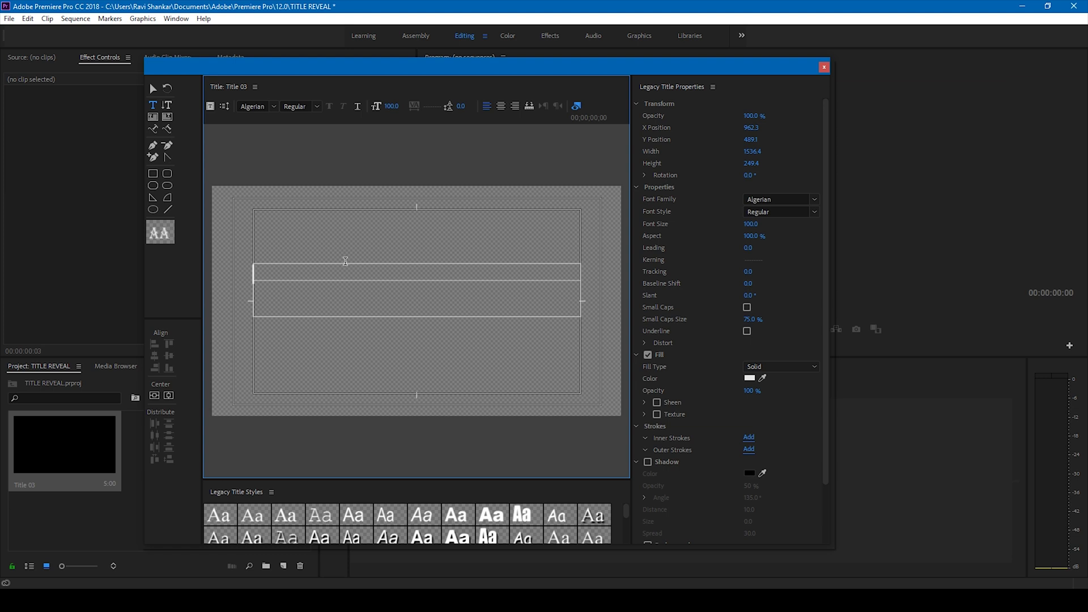
{"action": "type", "text": "TITLE REVE"}
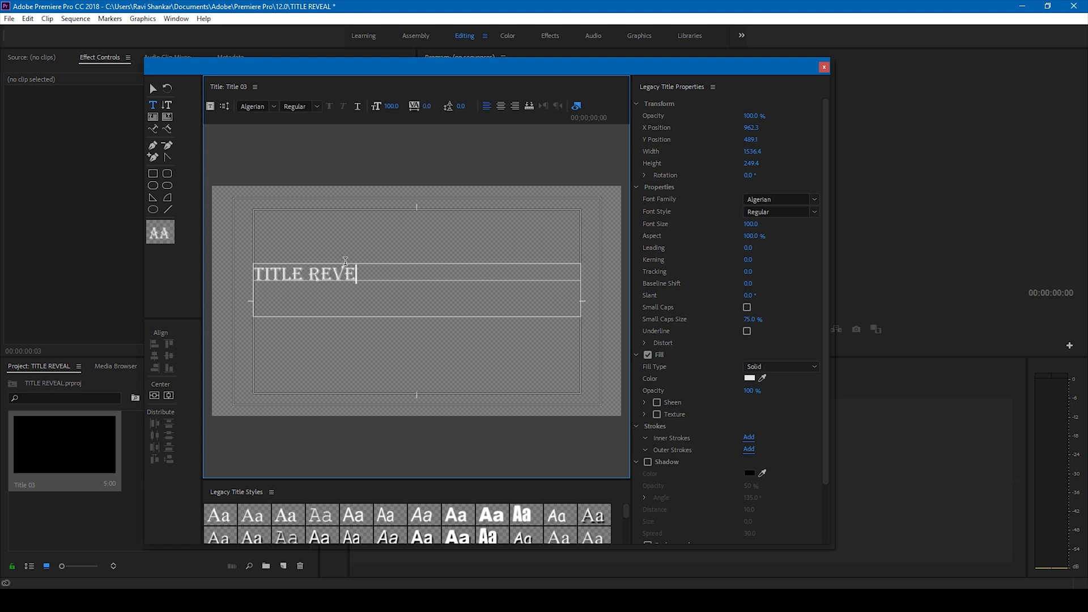
{"action": "type", "text": "AL"}
{"action": "key", "text": "ctrl+a"}
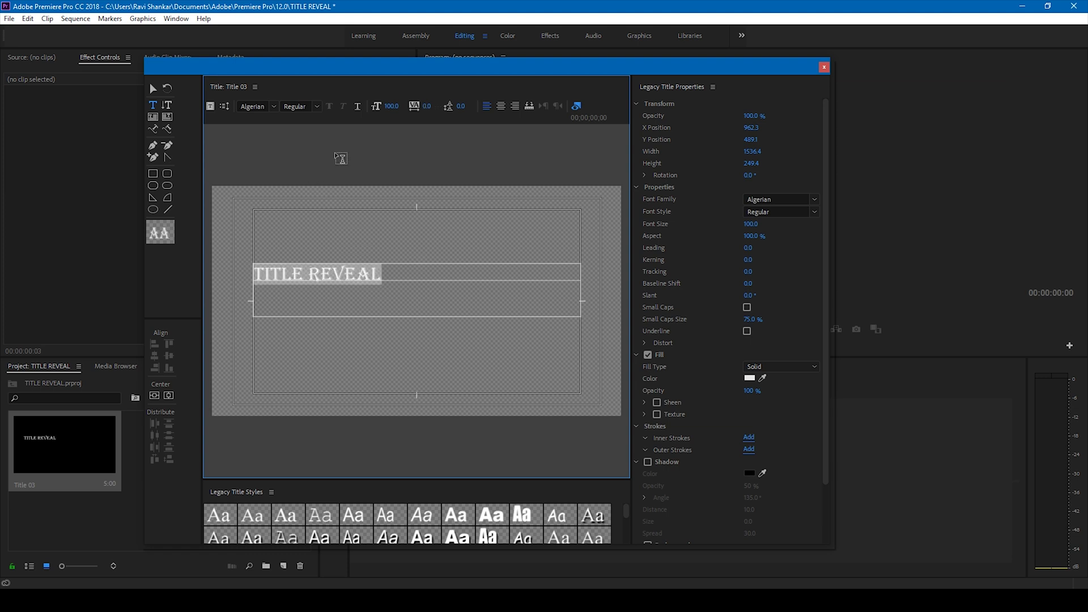
Step: Centre-align the text and set it in Calibri Bold at size 148
{"action": "left_click", "coordinate": [501, 106]}
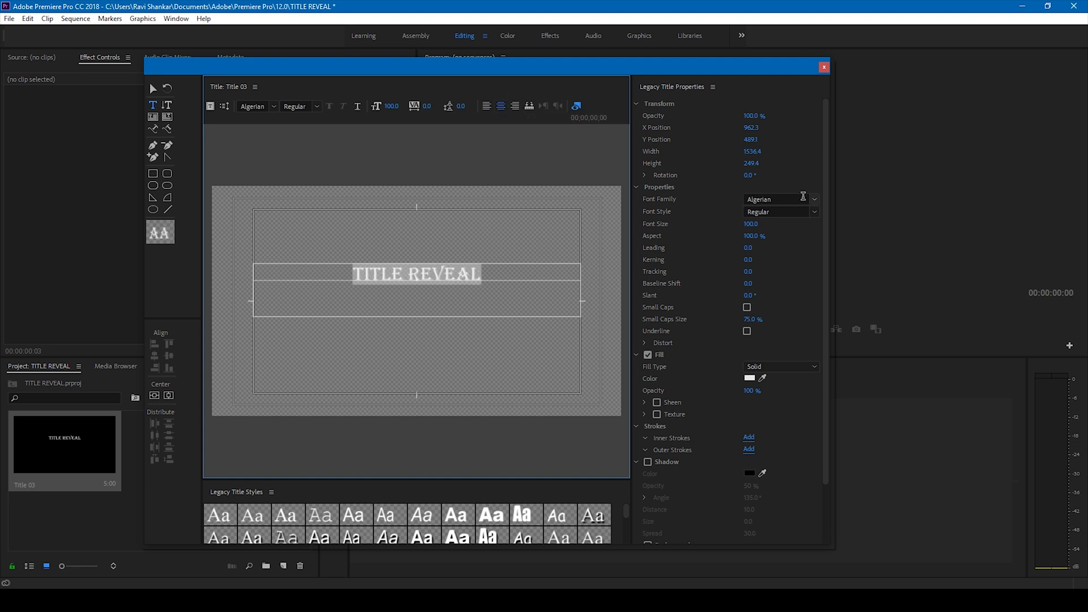
{"action": "left_click", "coordinate": [814, 201]}
{"action": "scroll", "coordinate": [775, 349], "scroll_direction": "down", "scroll_amount": 5}
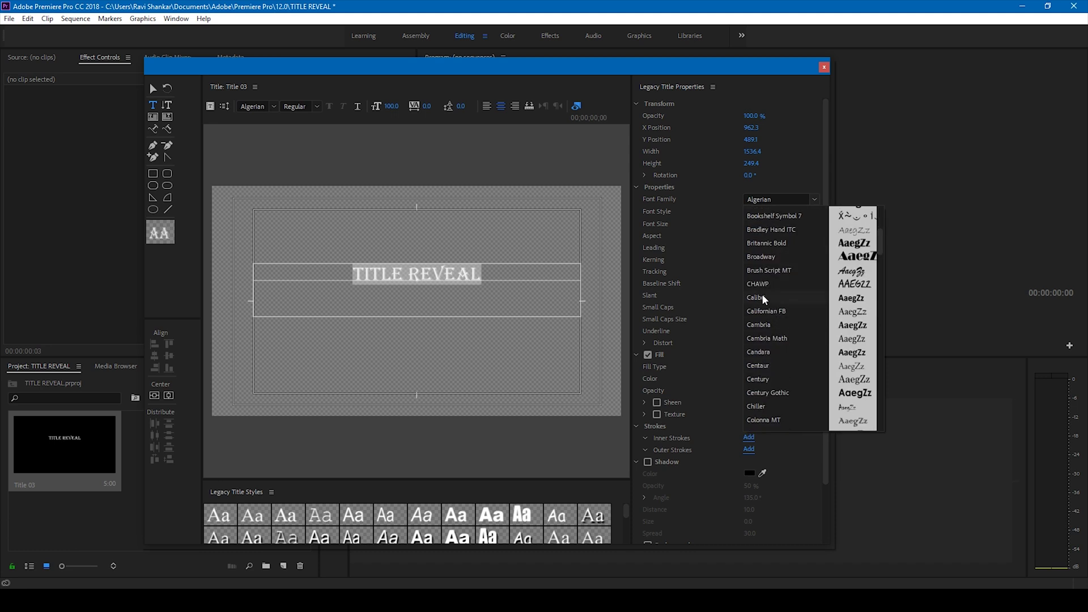
{"action": "left_click", "coordinate": [760, 298]}
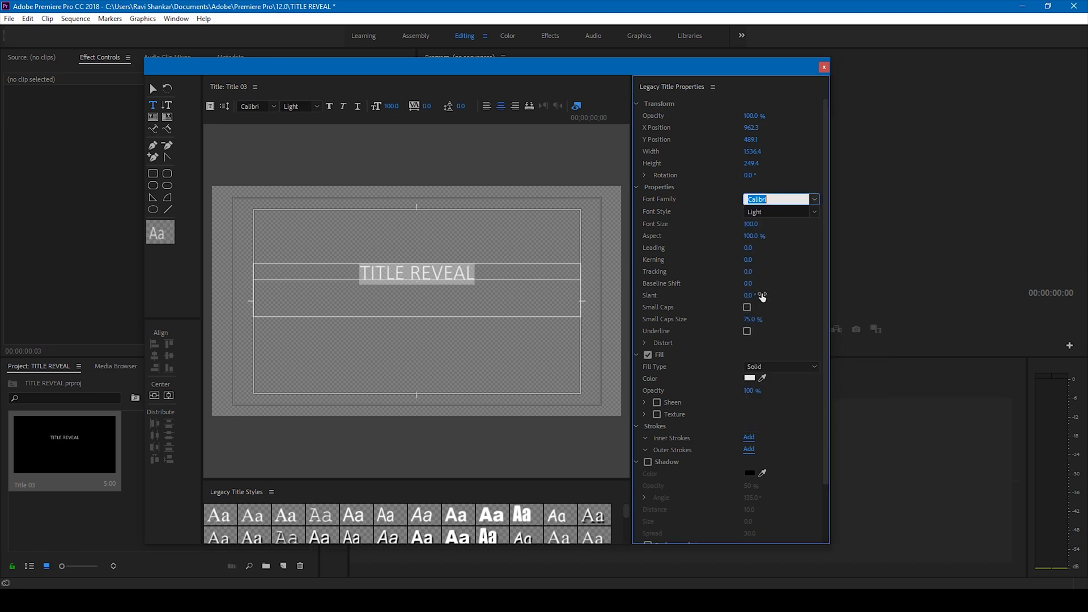
{"action": "left_click", "coordinate": [316, 107]}
{"action": "left_click", "coordinate": [293, 124]}
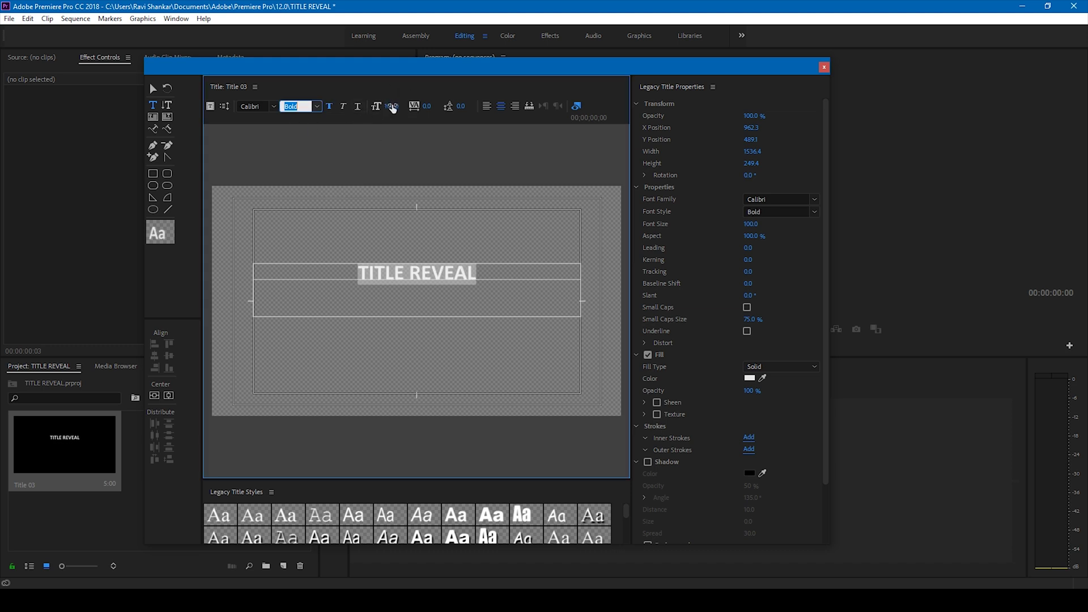
{"action": "left_click_drag", "start_coordinate": [388, 107], "coordinate": [415, 107]}
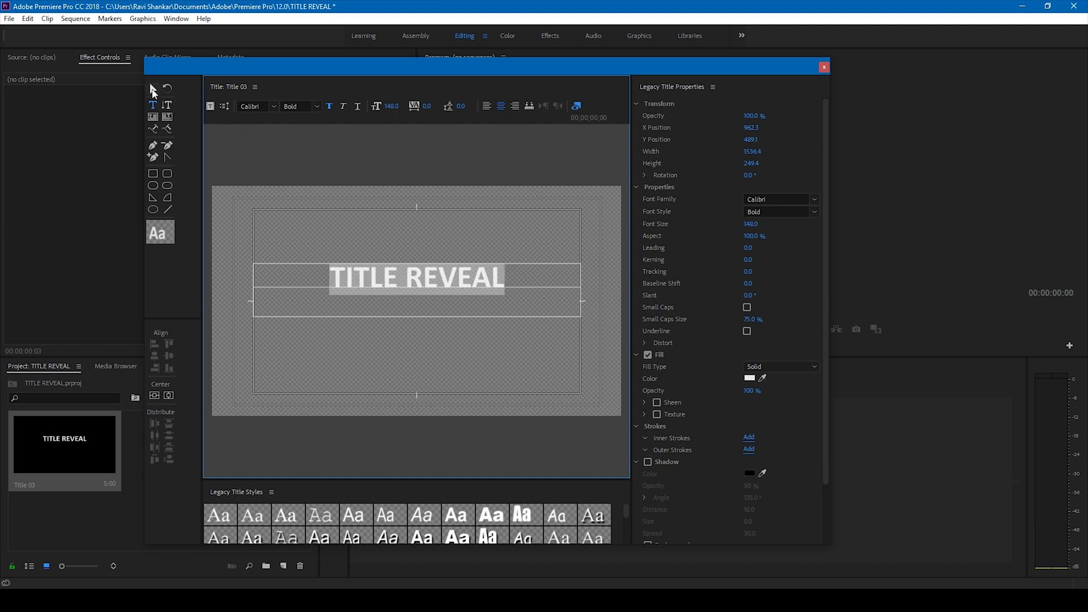
Step: Move the TITLE REVEAL text box slightly lower, to Y 571.6
{"action": "left_click", "coordinate": [153, 89]}
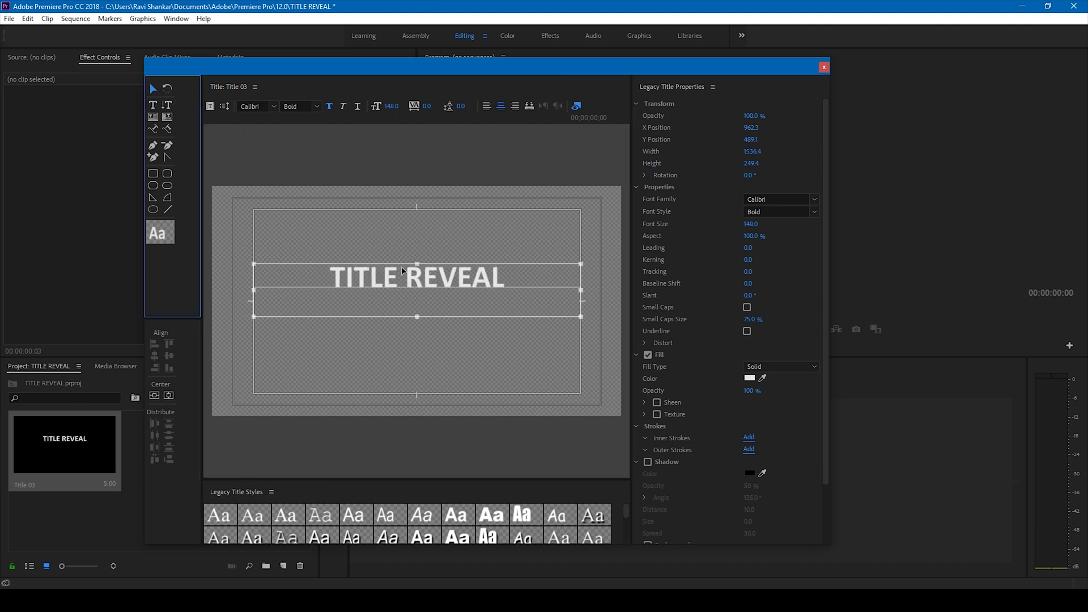
{"action": "left_click_drag", "start_coordinate": [402, 271], "coordinate": [401, 293]}
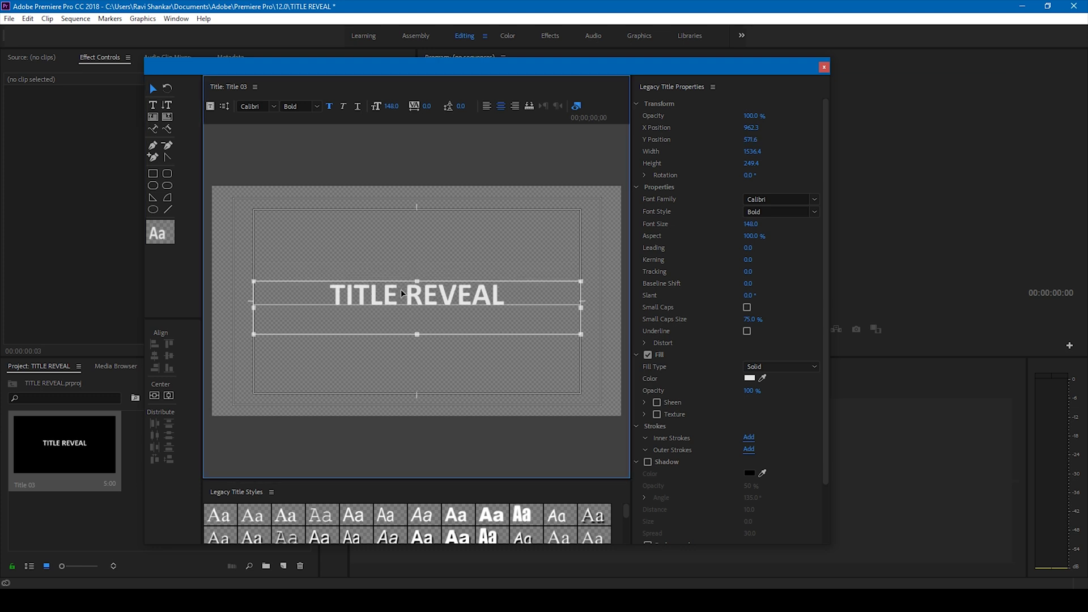
{"action": "left_click", "coordinate": [154, 174]}
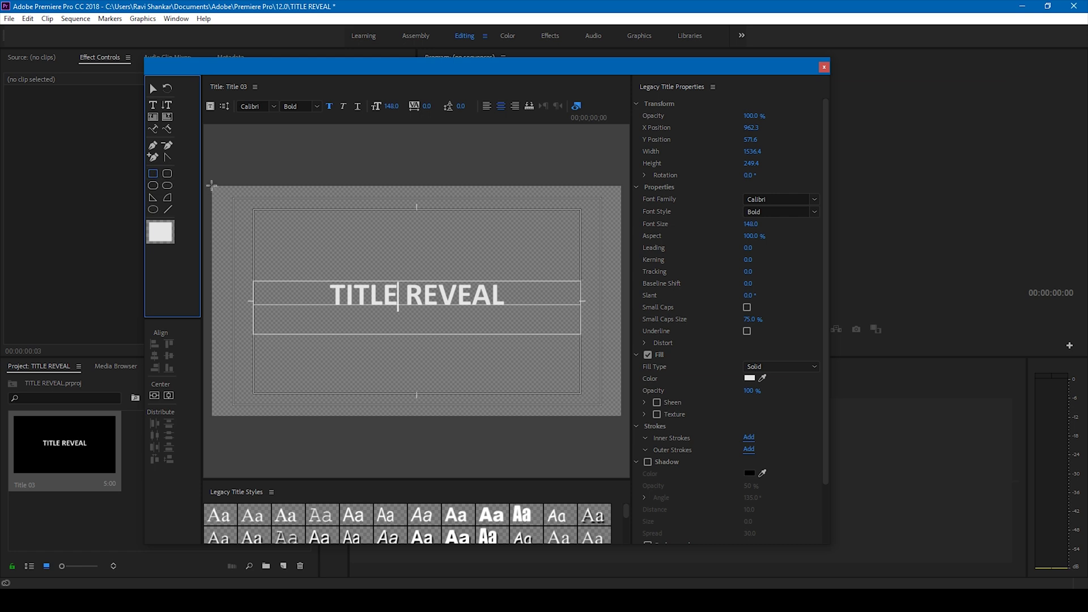
Step: Draw a rectangle across the top of the canvas and fill it pure black
{"action": "left_click_drag", "start_coordinate": [207, 181], "coordinate": [625, 274]}
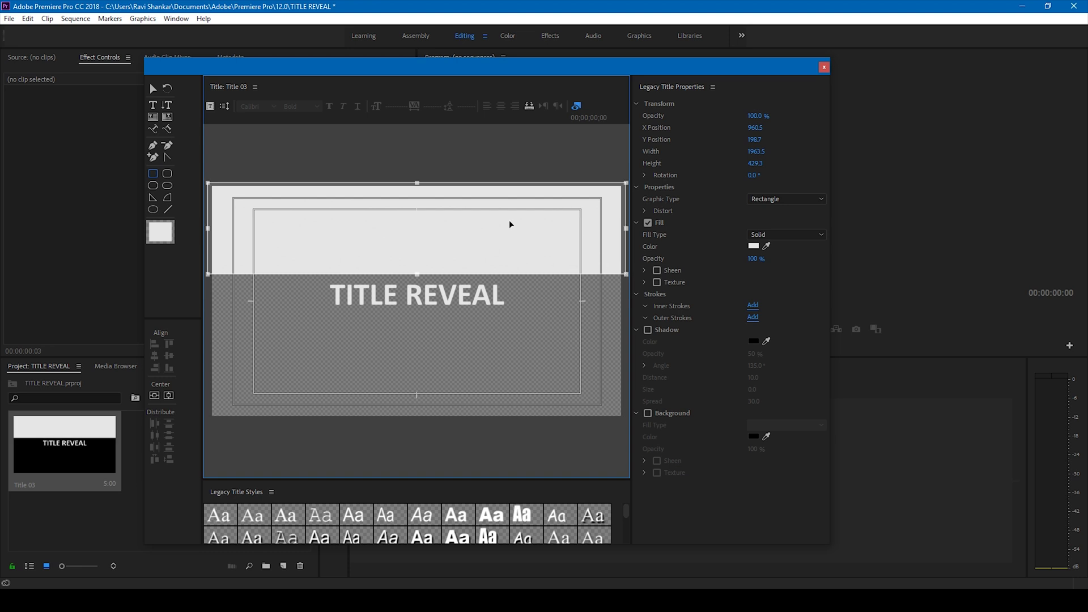
{"action": "left_click", "coordinate": [754, 246]}
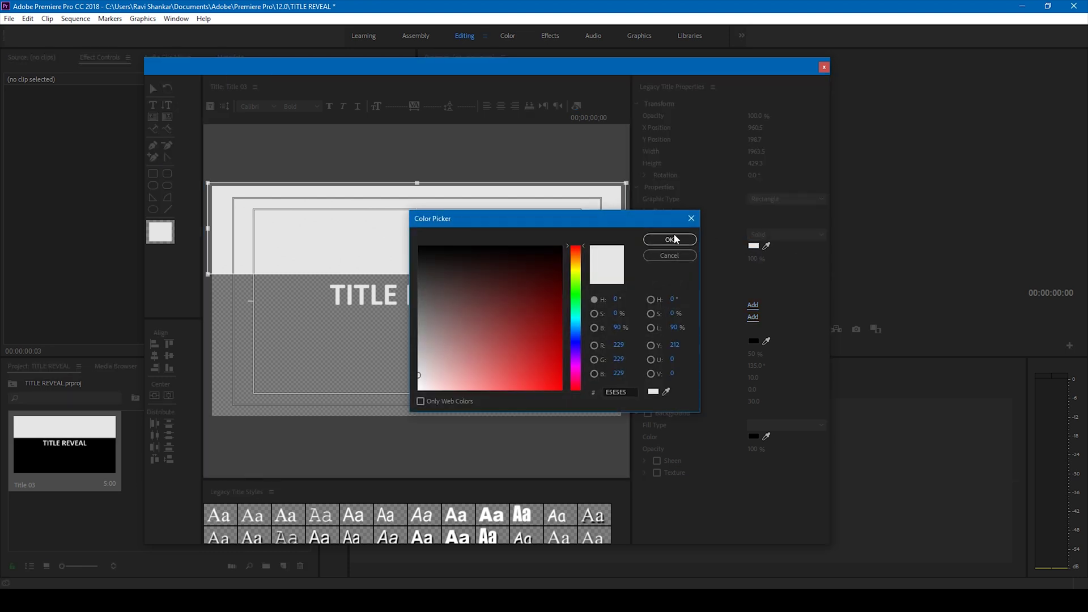
{"action": "left_click_drag", "start_coordinate": [531, 250], "coordinate": [348, 239]}
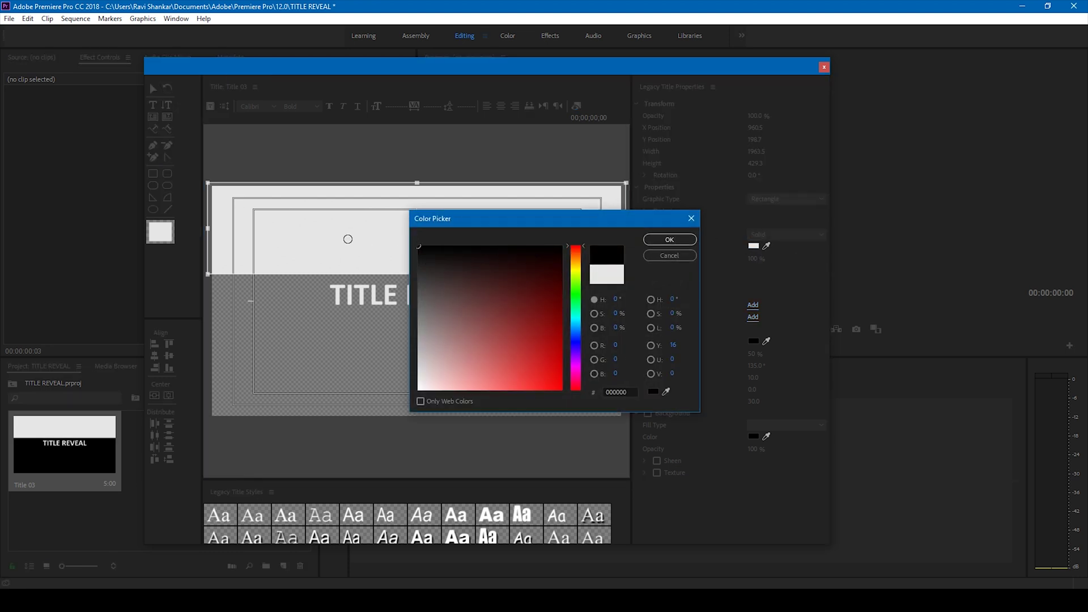
{"action": "left_click", "coordinate": [657, 242]}
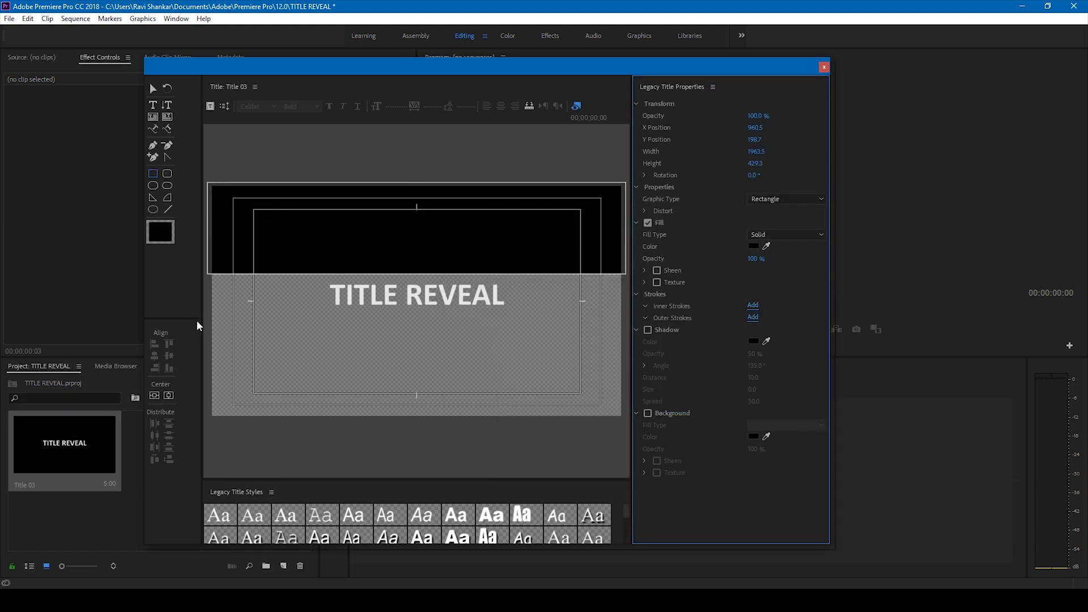
Step: Draw two more black rectangles over the lower canvas and the text's row
{"action": "left_click_drag", "start_coordinate": [204, 313], "coordinate": [626, 427]}
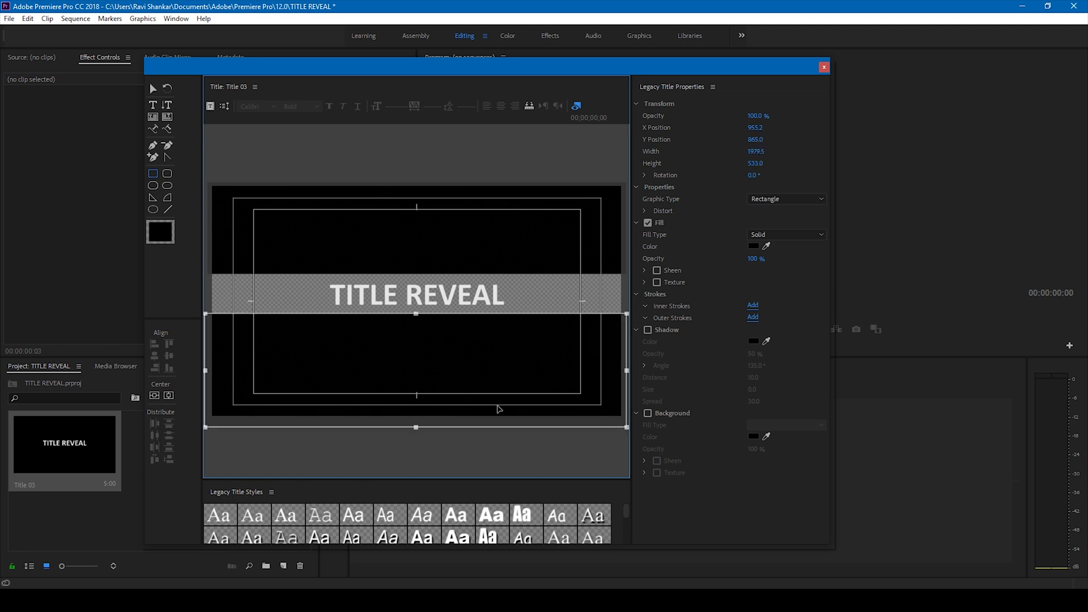
{"action": "left_click", "coordinate": [235, 279]}
{"action": "left_click_drag", "start_coordinate": [209, 279], "coordinate": [633, 308]}
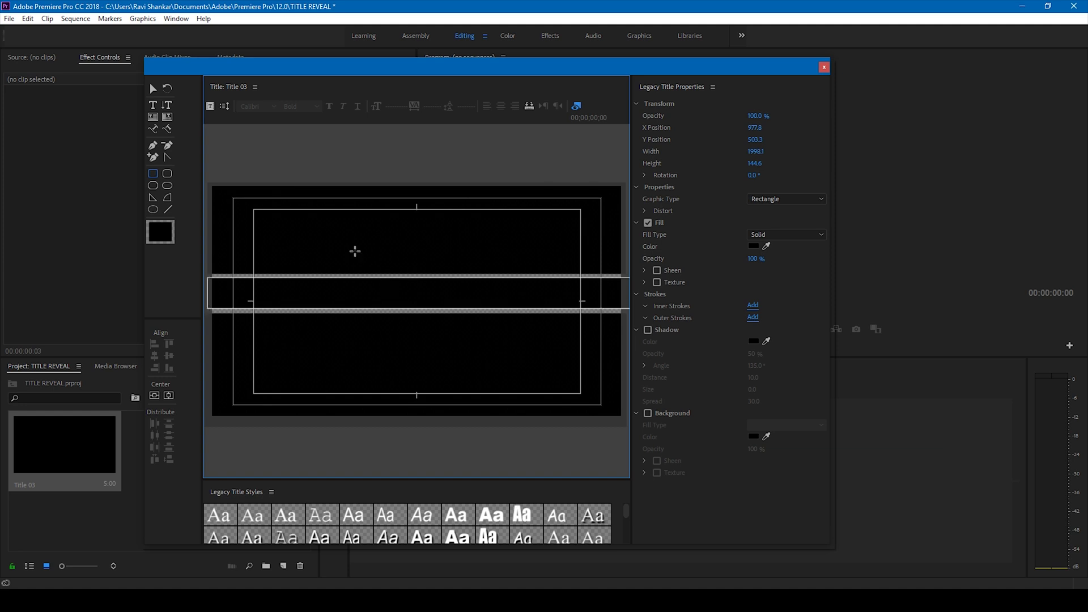
{"action": "left_click", "coordinate": [153, 88]}
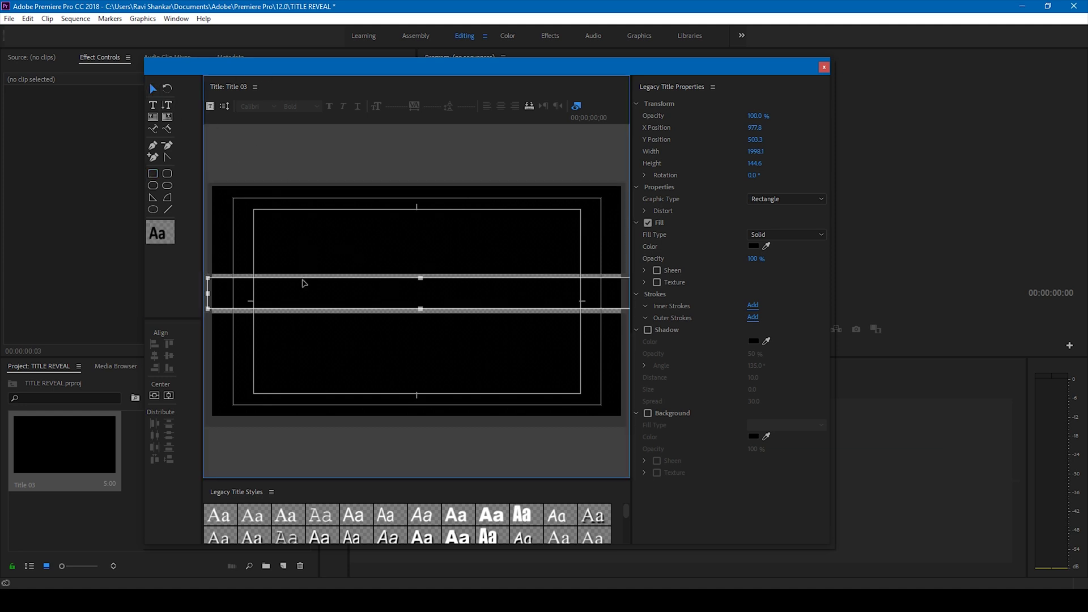
Step: Send the black band in the text's row to the back
{"action": "right_click", "coordinate": [330, 291]}
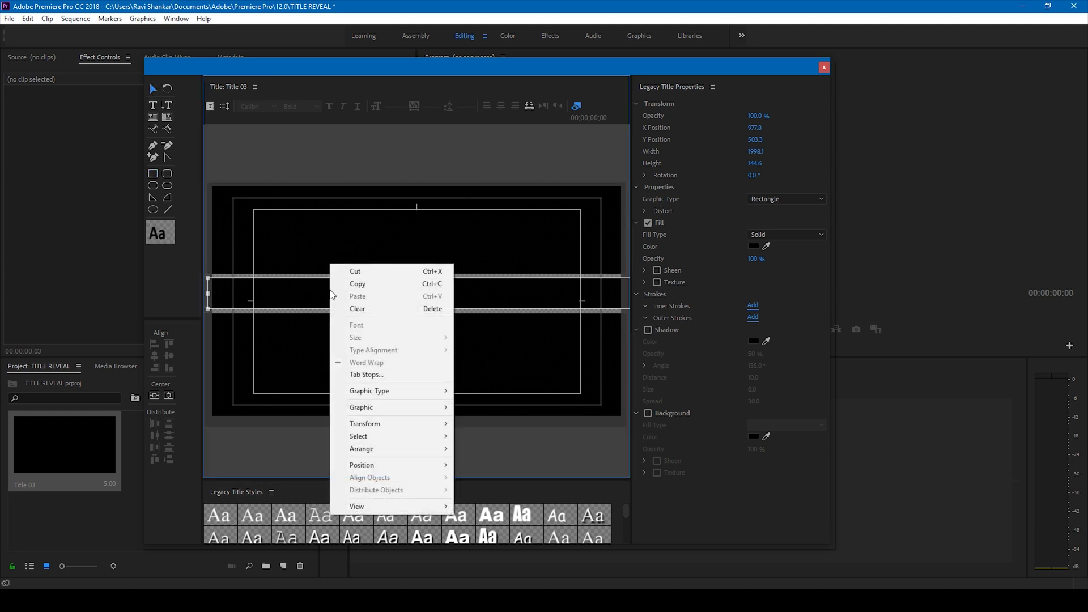
{"action": "mouse_move", "coordinate": [370, 449]}
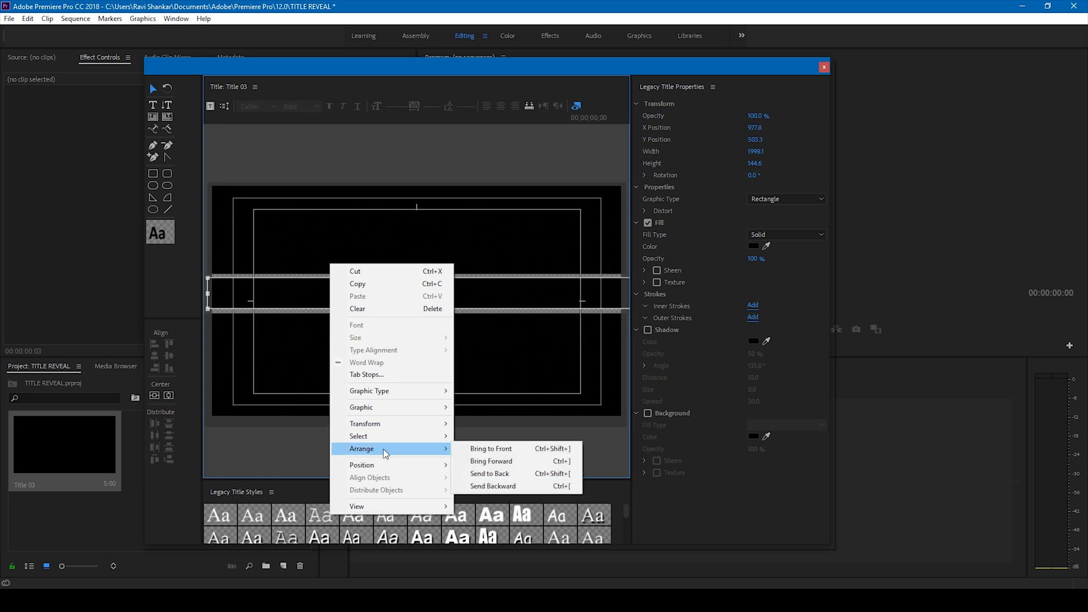
{"action": "left_click", "coordinate": [492, 475]}
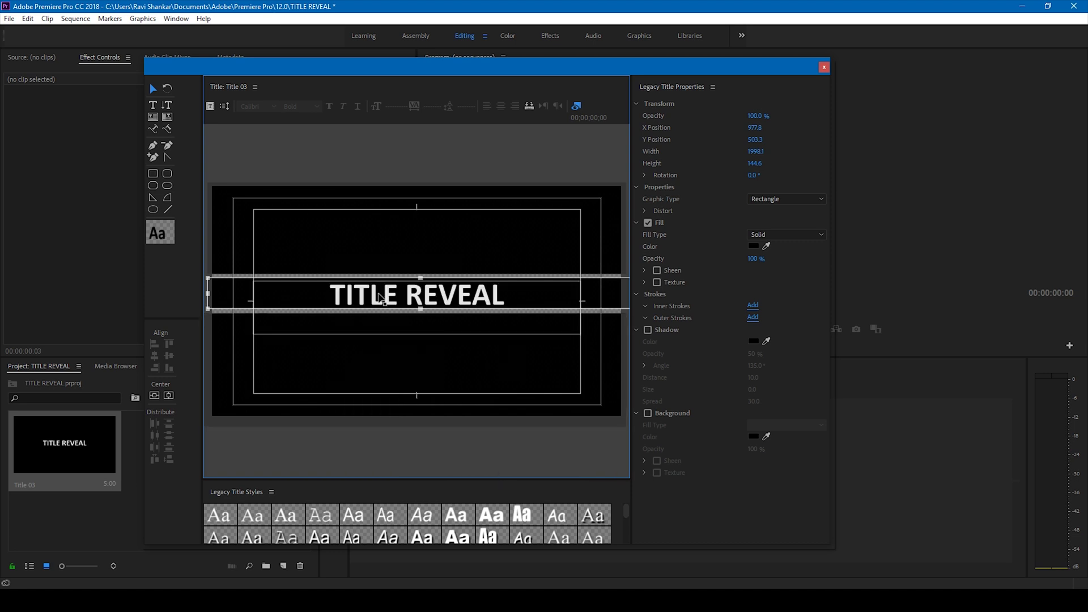
Step: Nudge the TITLE REVEAL text up one step and close the Legacy Titler
{"action": "left_click", "coordinate": [380, 295]}
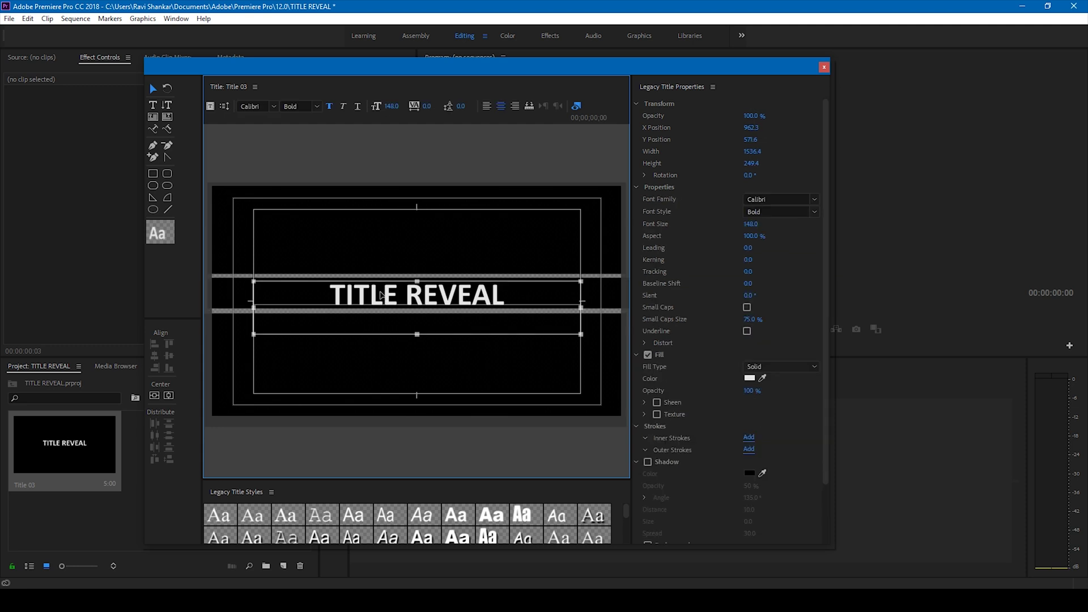
{"action": "key", "text": "Up"}
{"action": "key", "text": "Up"}
{"action": "key", "text": "Up"}
{"action": "key", "text": "Up"}
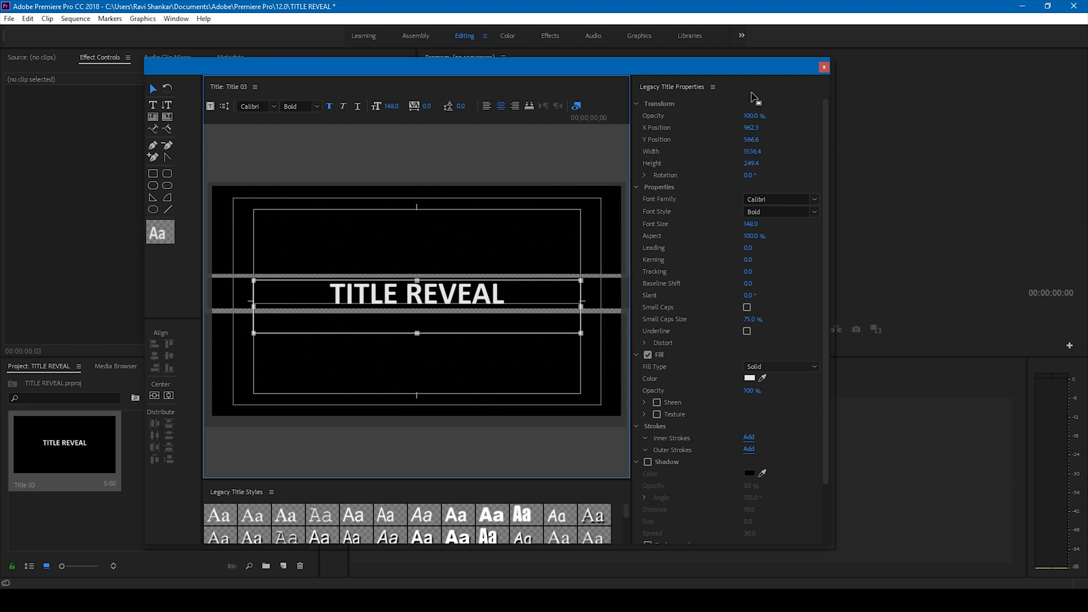
{"action": "left_click", "coordinate": [823, 67]}
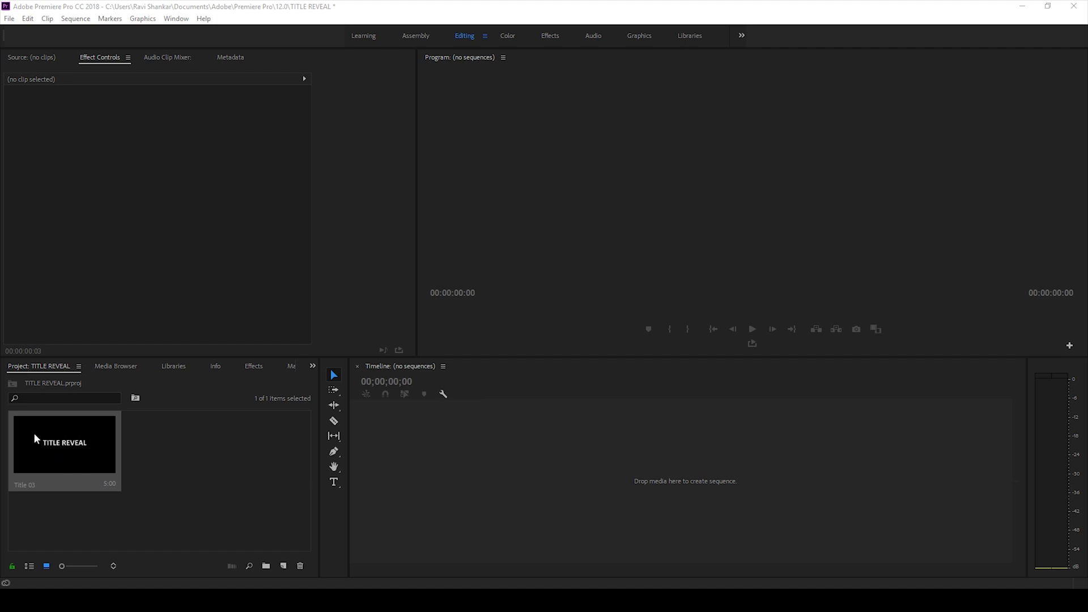
Step: Build a sequence from Title 03, stretch the clip to 10:02, and move it onto V2
{"action": "left_click_drag", "start_coordinate": [34, 438], "coordinate": [417, 439]}
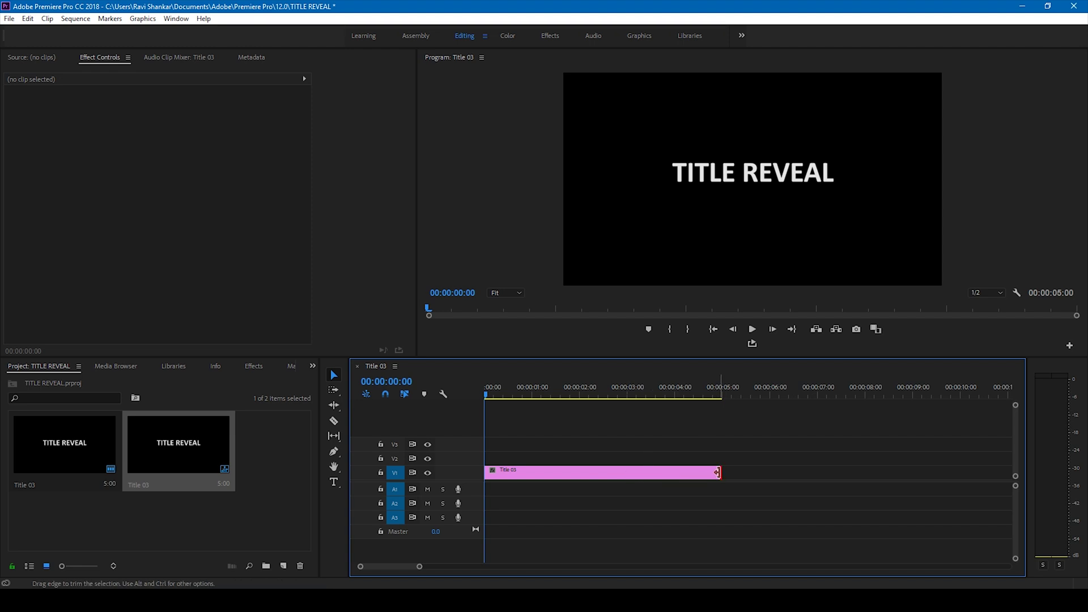
{"action": "left_click_drag", "start_coordinate": [718, 472], "coordinate": [962, 467]}
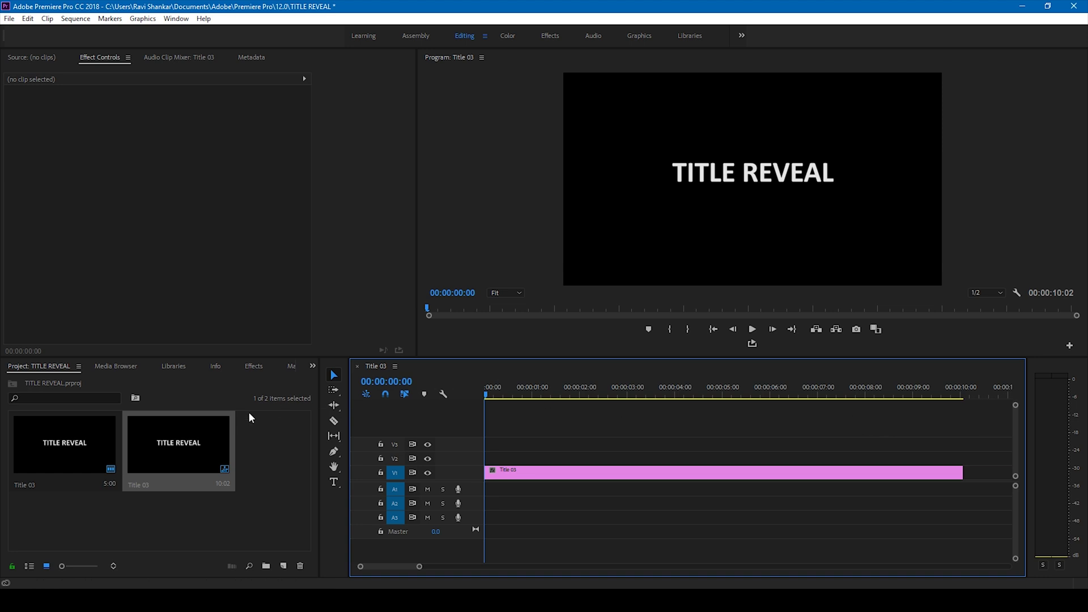
{"action": "left_click", "coordinate": [499, 473]}
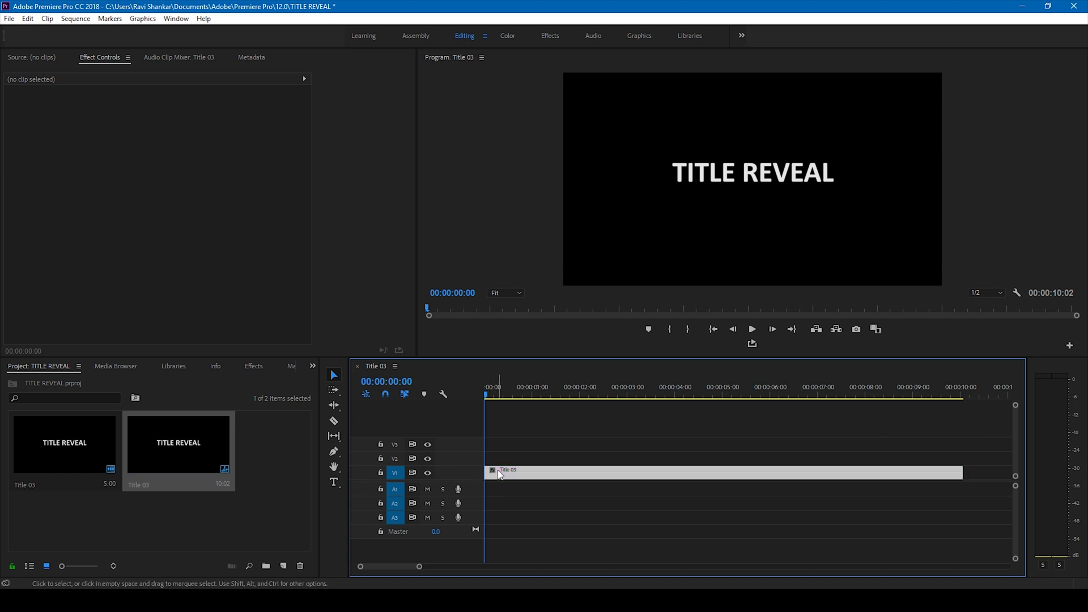
{"action": "left_click_drag", "start_coordinate": [500, 475], "coordinate": [500, 460]}
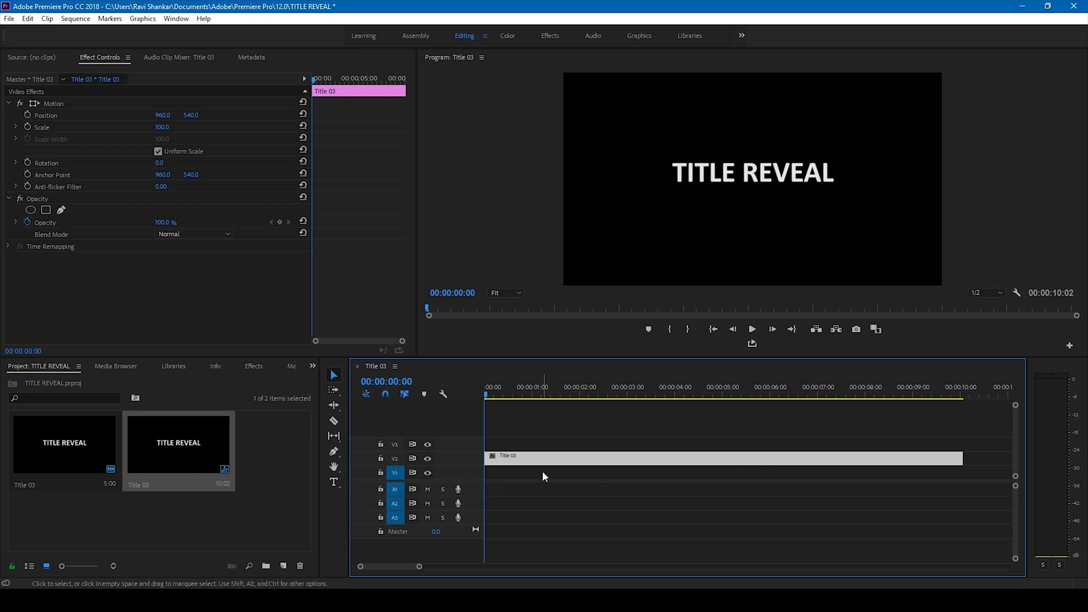
{"action": "right_click", "coordinate": [134, 514]}
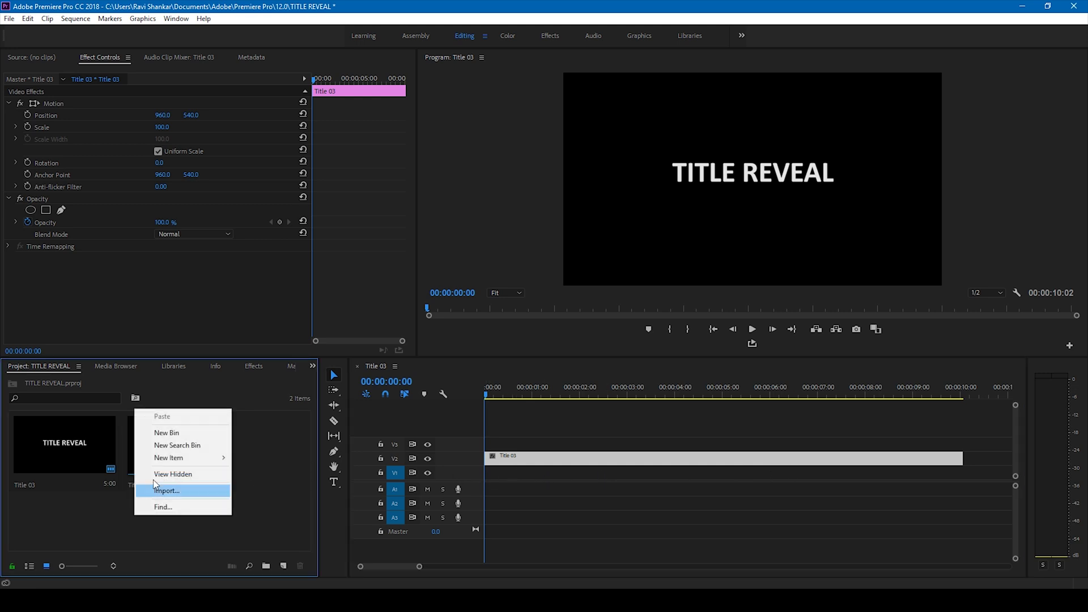
Step: Add a Black Video item on V1 under the title, extended to 10:02
{"action": "mouse_move", "coordinate": [160, 460]}
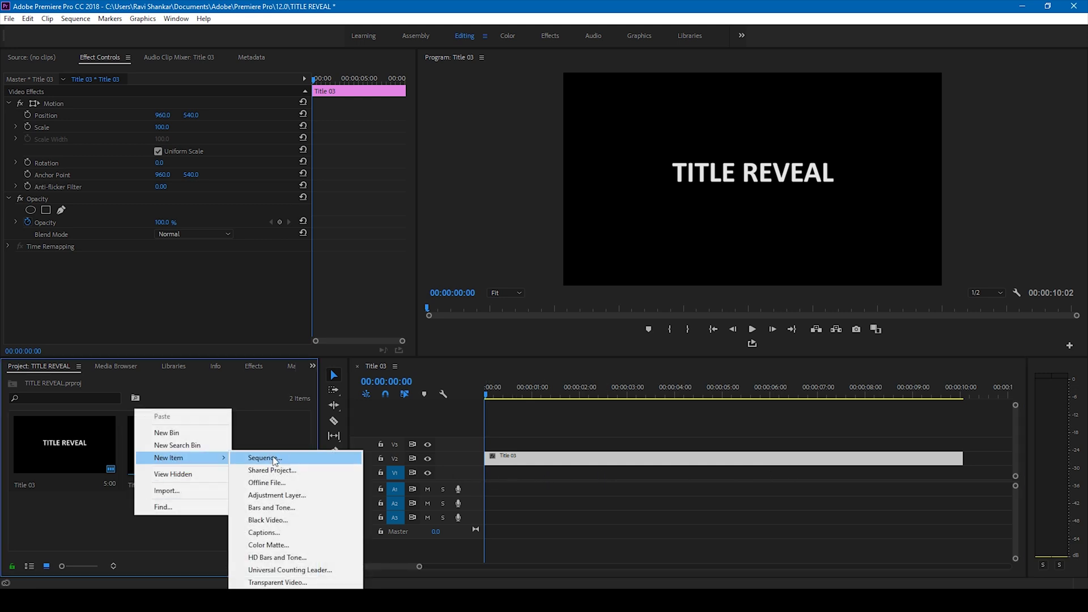
{"action": "left_click", "coordinate": [260, 520]}
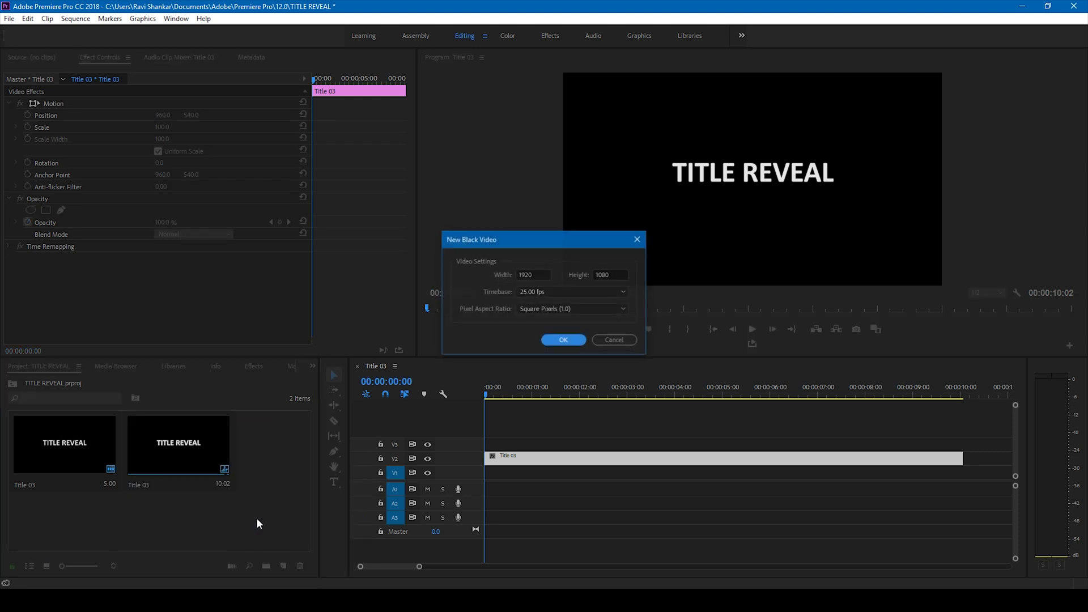
{"action": "left_click", "coordinate": [567, 339]}
{"action": "left_click_drag", "start_coordinate": [249, 459], "coordinate": [510, 478]}
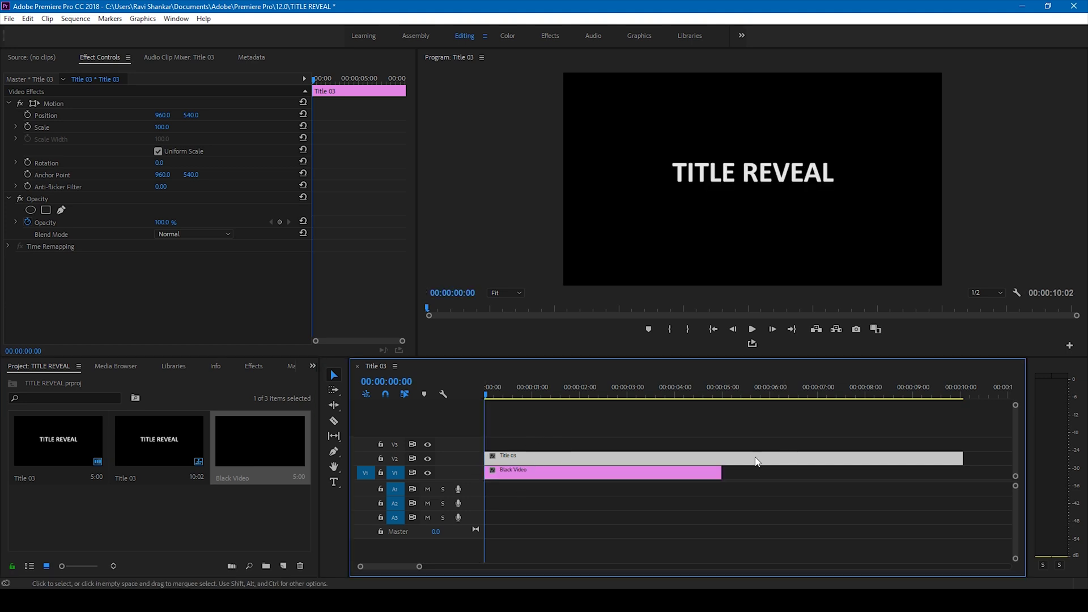
{"action": "left_click_drag", "start_coordinate": [720, 472], "coordinate": [962, 468]}
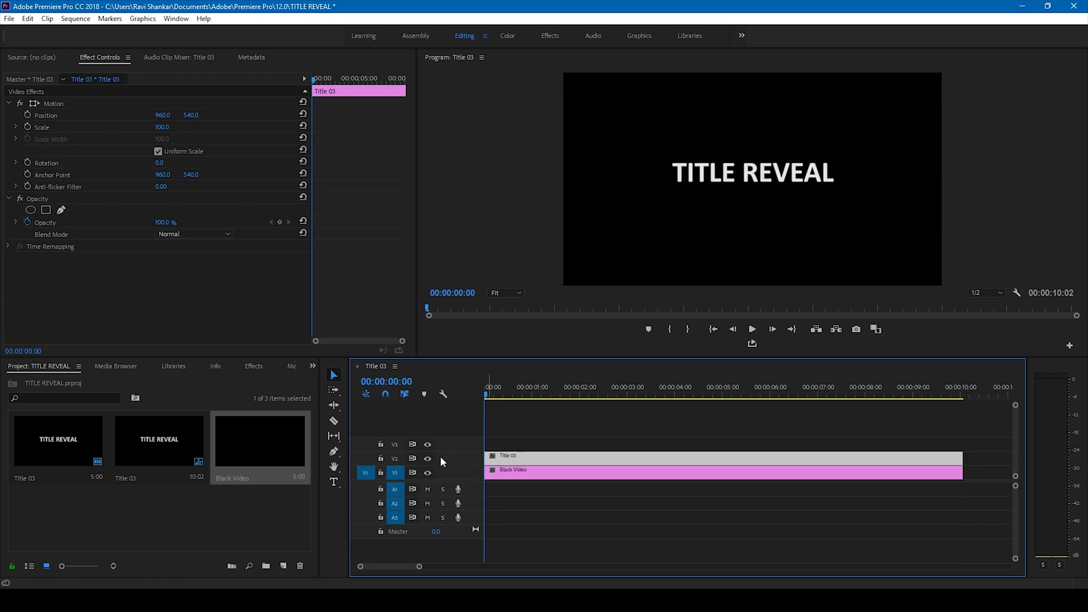
Step: Drop the Lens Flare effect onto the Black Video clip and hide track V2
{"action": "left_click", "coordinate": [253, 367]}
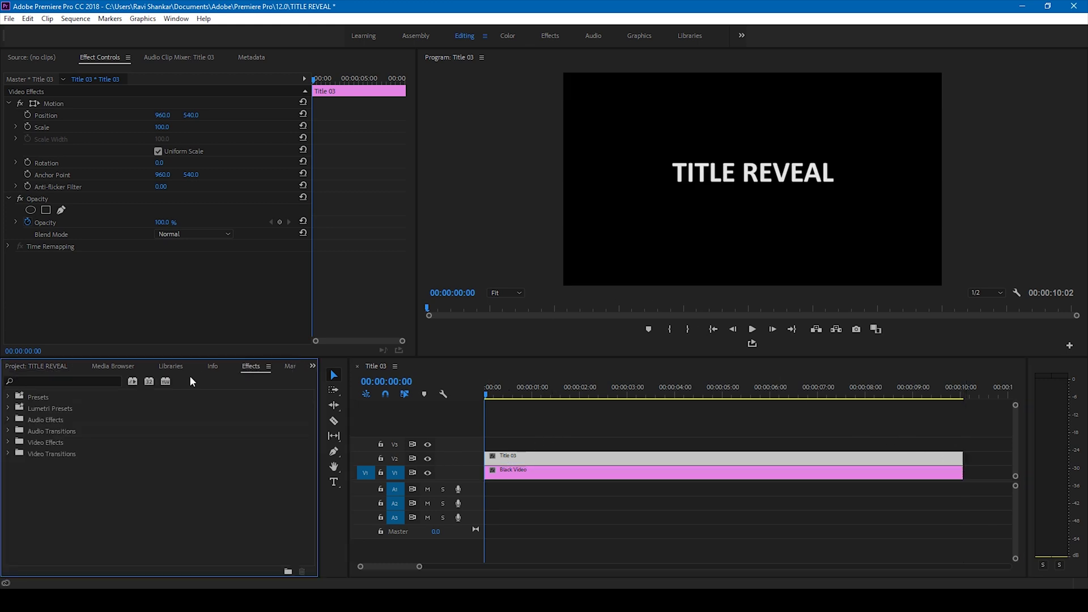
{"action": "left_click", "coordinate": [62, 381]}
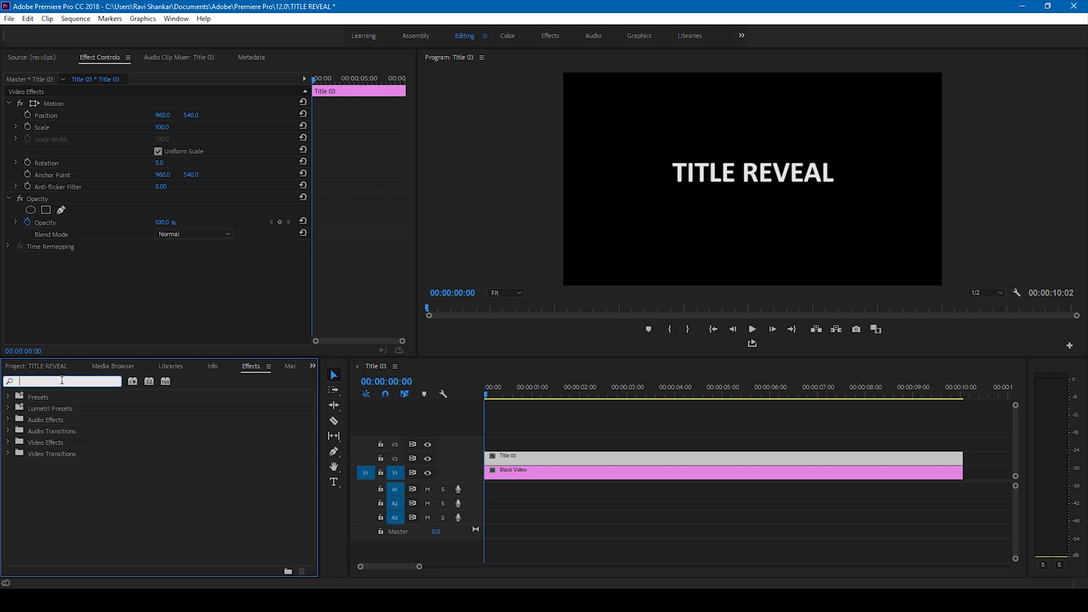
{"action": "type", "text": "Lens FLa"}
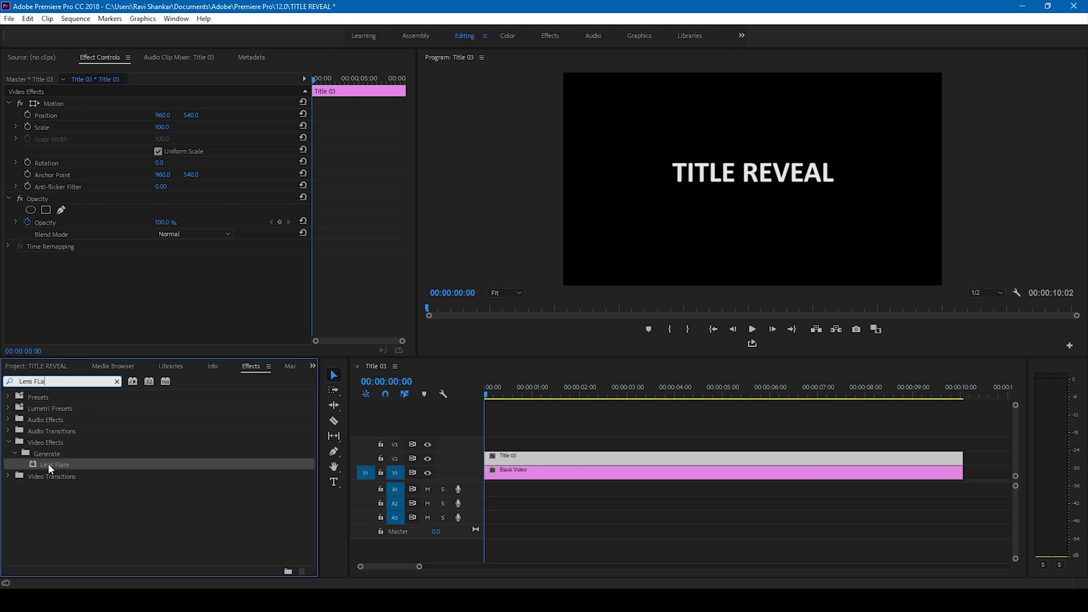
{"action": "left_click_drag", "start_coordinate": [50, 467], "coordinate": [500, 478]}
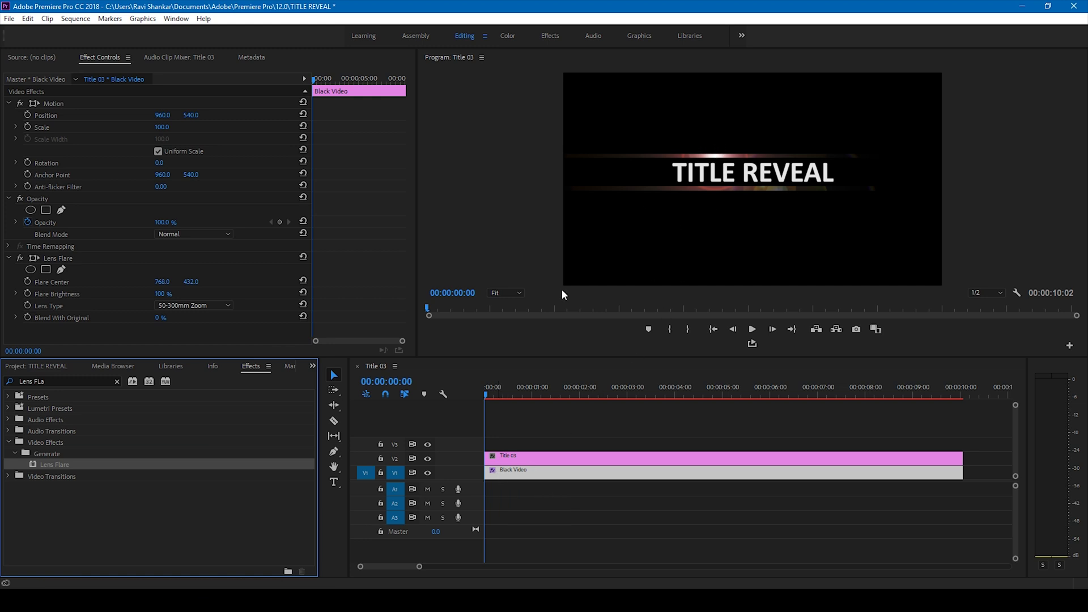
{"action": "left_click", "coordinate": [428, 459]}
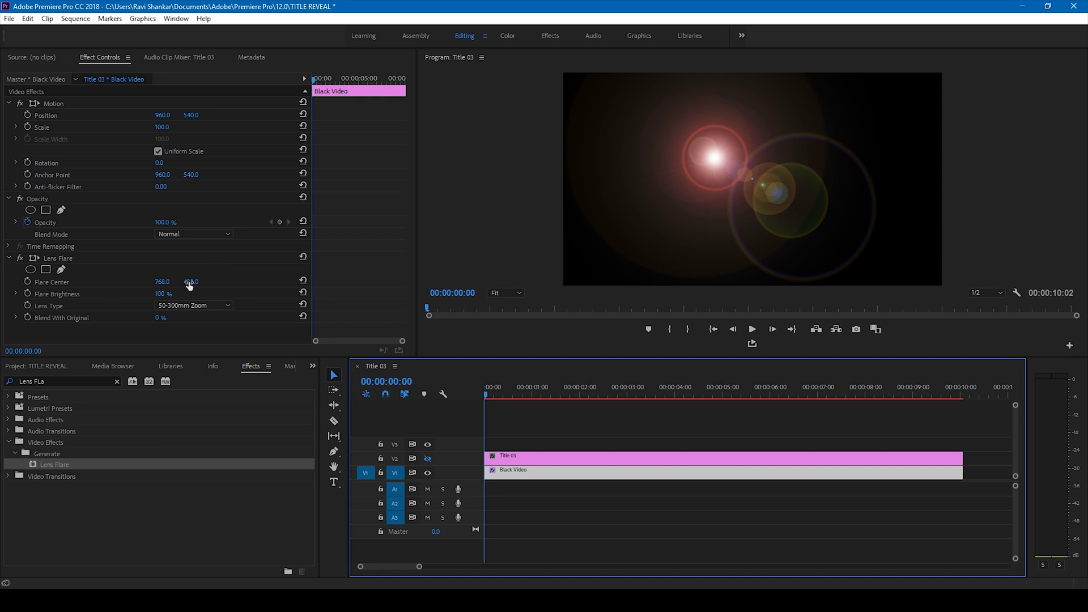
Step: Keyframe Flare Center X from -136 at the start to 2119 at the end, then unhide V2
{"action": "left_click", "coordinate": [28, 281]}
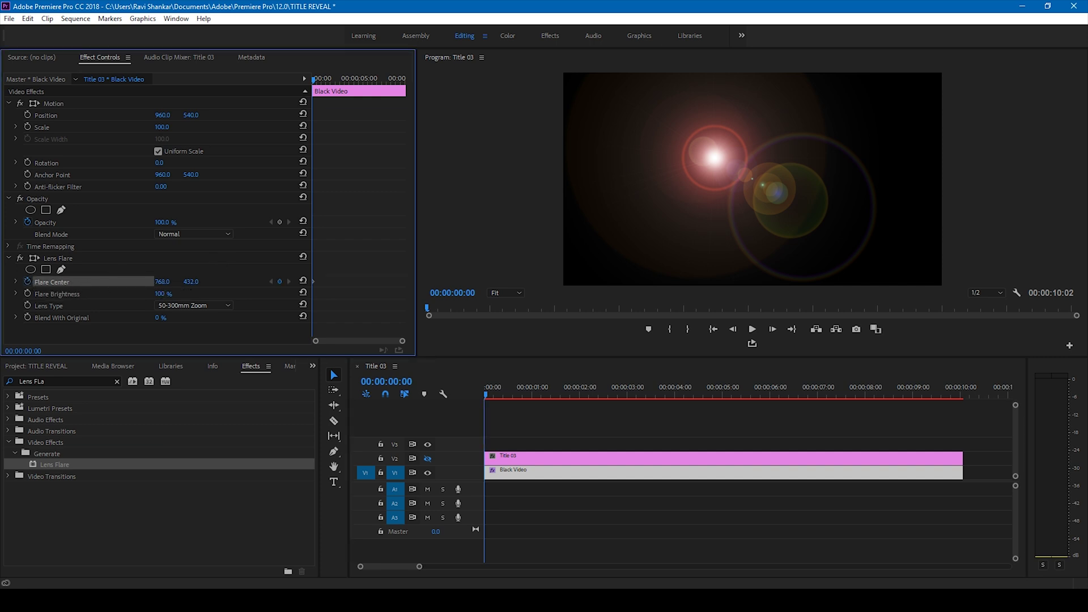
{"action": "left_click_drag", "start_coordinate": [163, 281], "coordinate": [12, 281]}
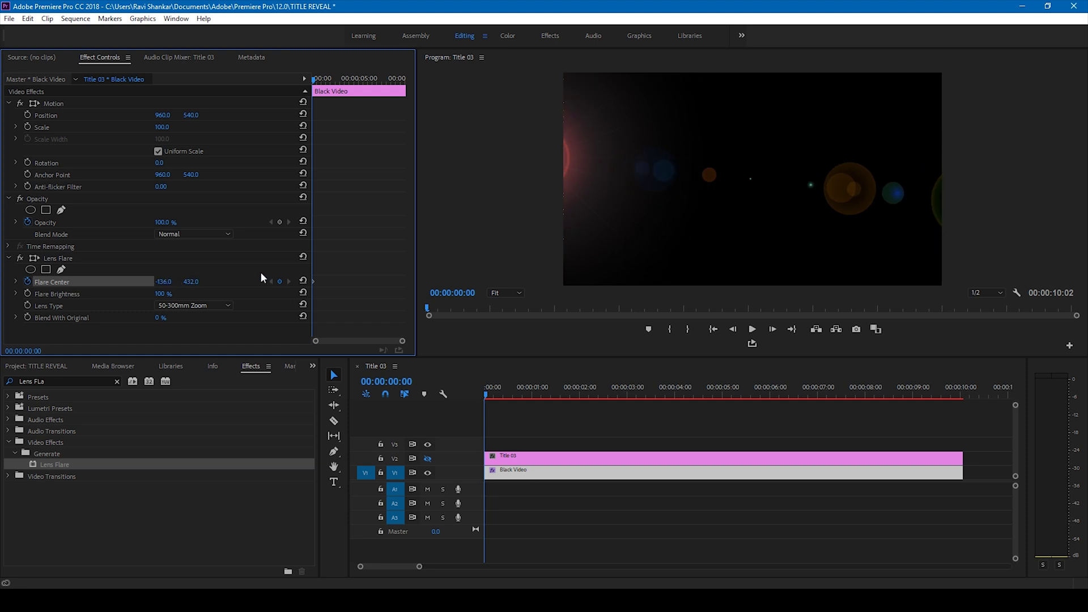
{"action": "left_click_drag", "start_coordinate": [485, 392], "coordinate": [964, 396]}
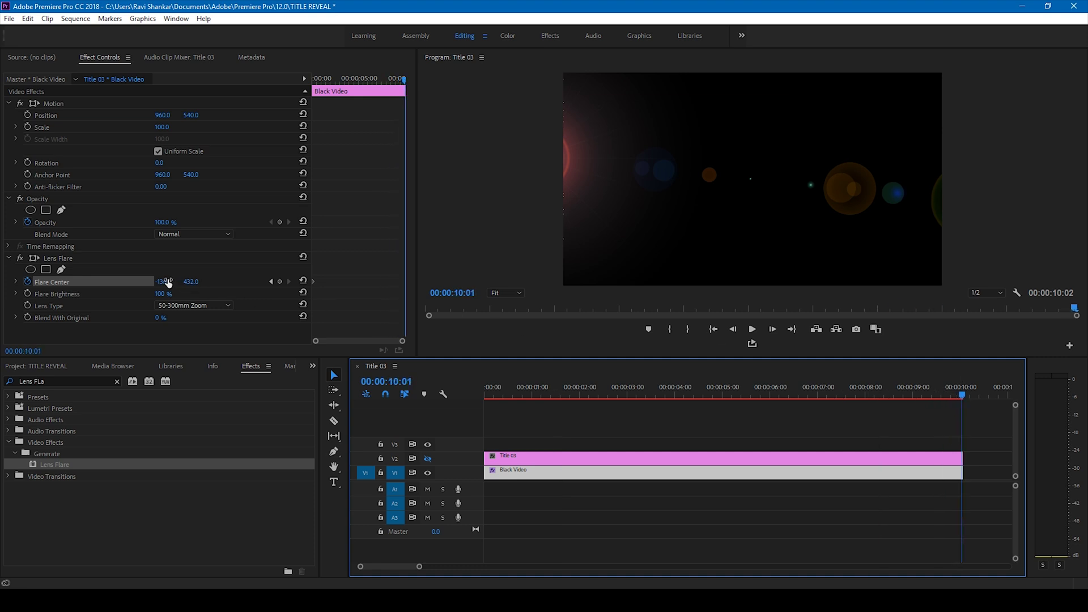
{"action": "left_click_drag", "start_coordinate": [169, 283], "coordinate": [734, 283]}
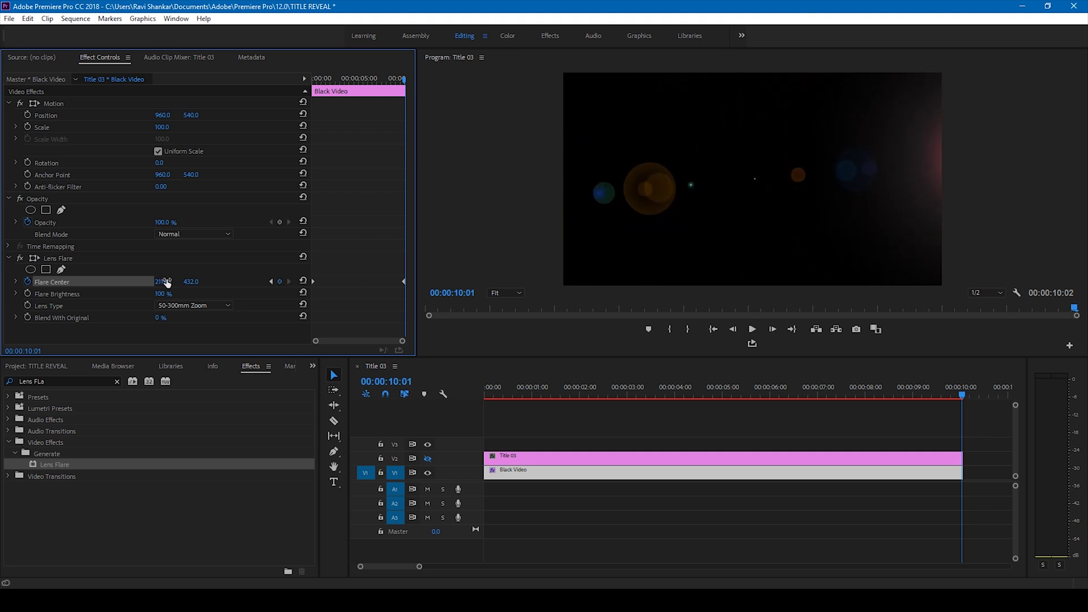
{"action": "left_click", "coordinate": [428, 459]}
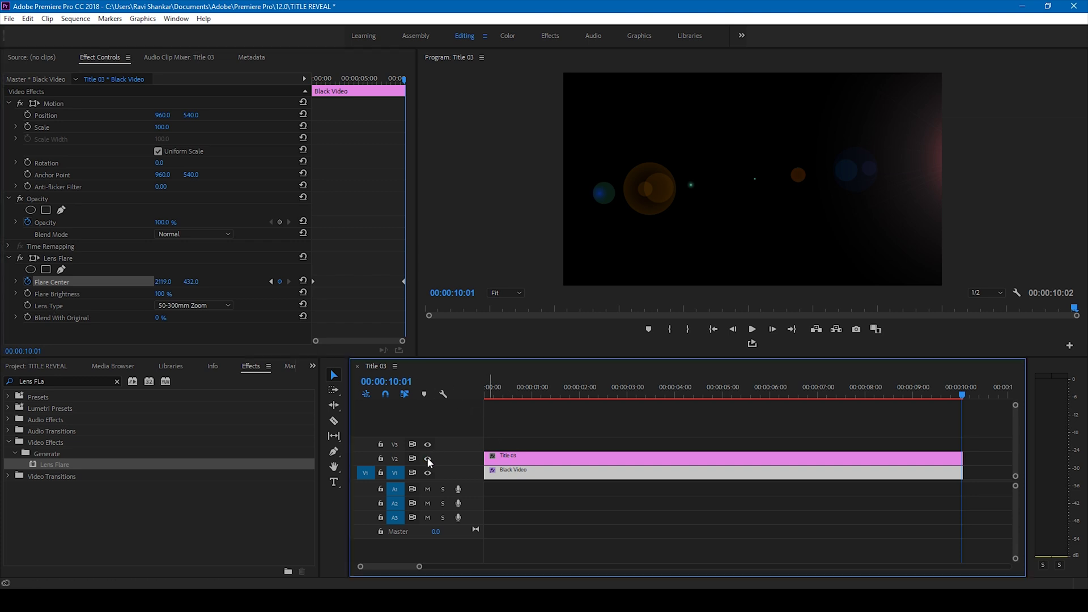
Step: Play the sequence from the start to preview the flare sweep
{"action": "left_click", "coordinate": [484, 392]}
{"action": "key", "text": "space"}
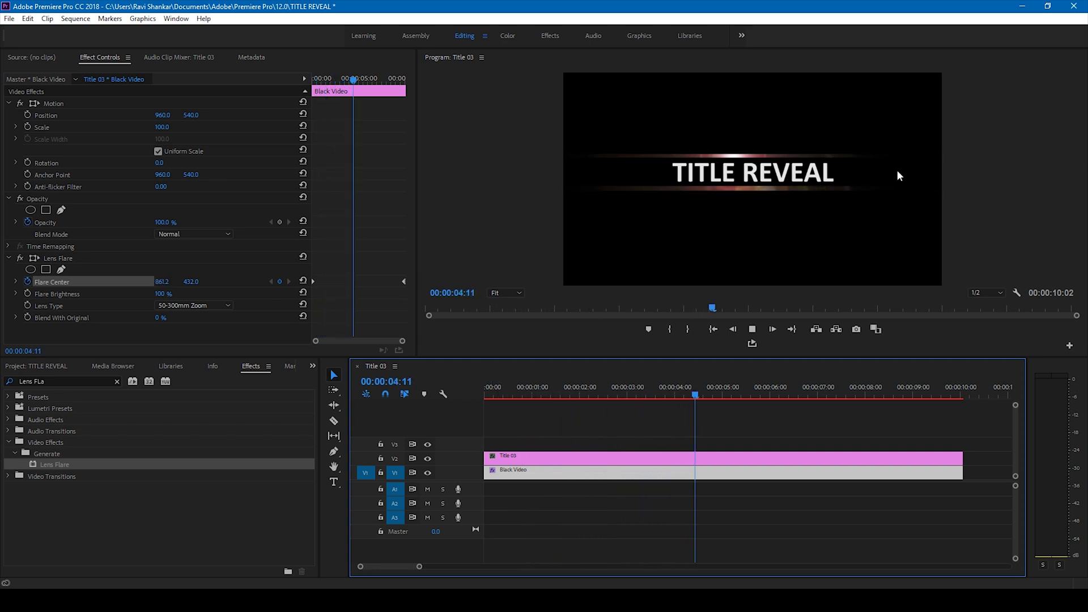
{"action": "key", "text": "space"}
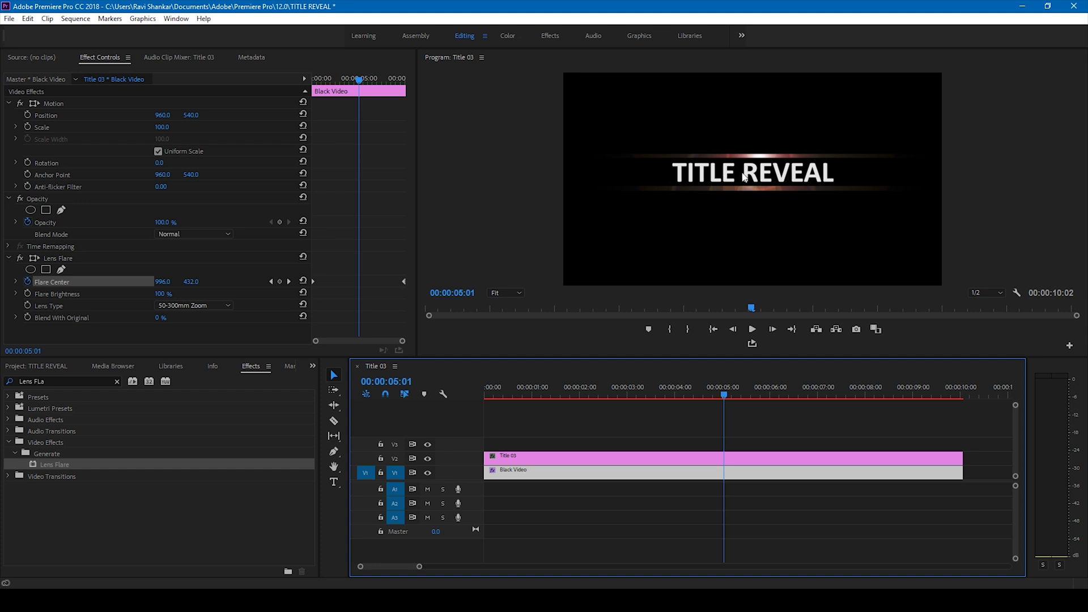
Step: Set Title 03's Opacity blend mode to Multiply and return to the sequence start
{"action": "left_click", "coordinate": [519, 457]}
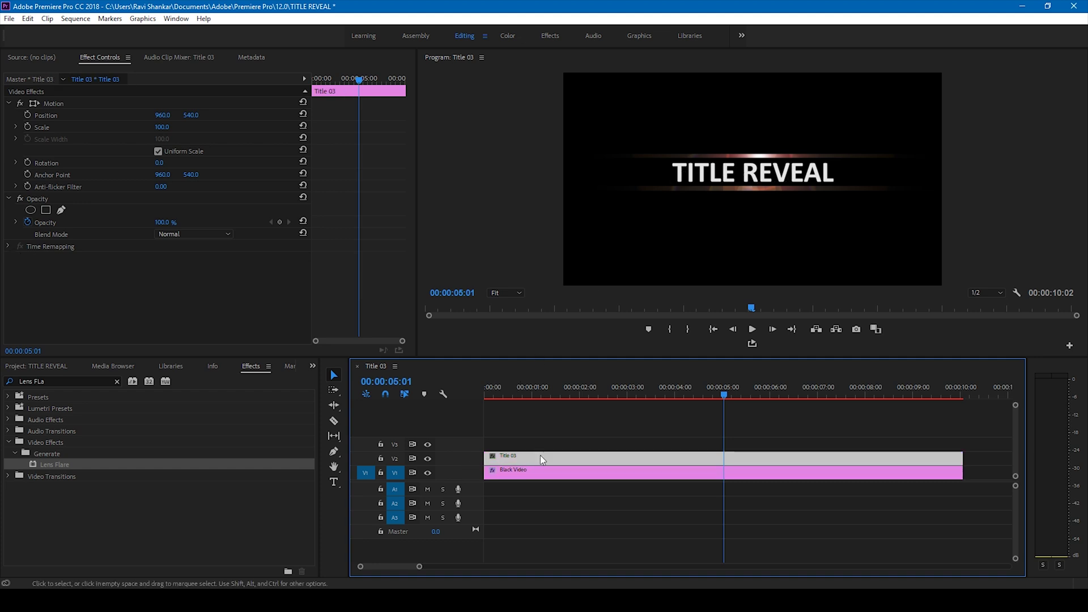
{"action": "left_click", "coordinate": [187, 235]}
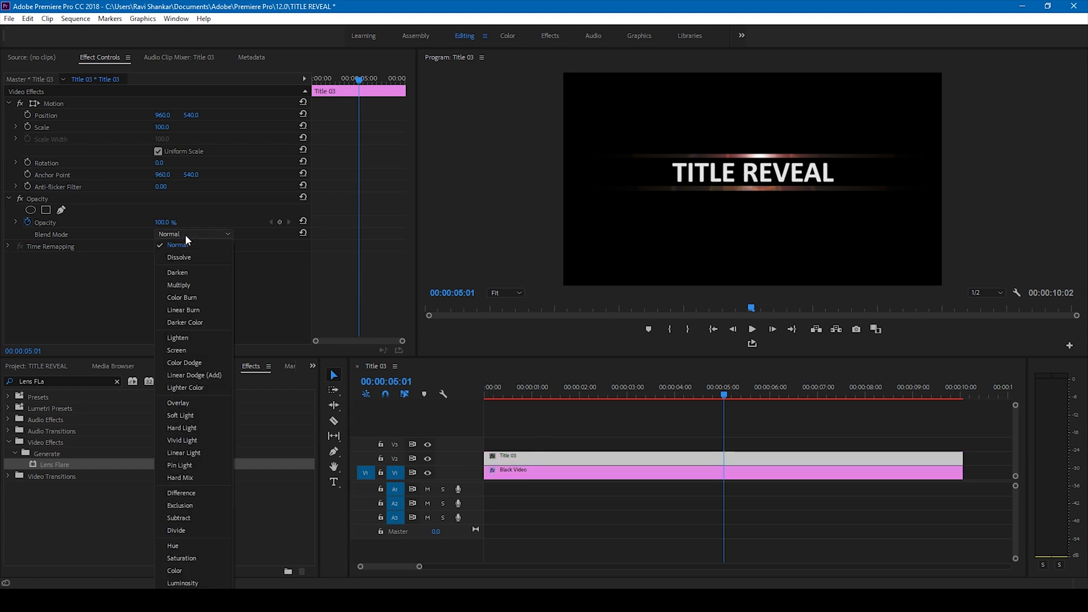
{"action": "left_click", "coordinate": [177, 285]}
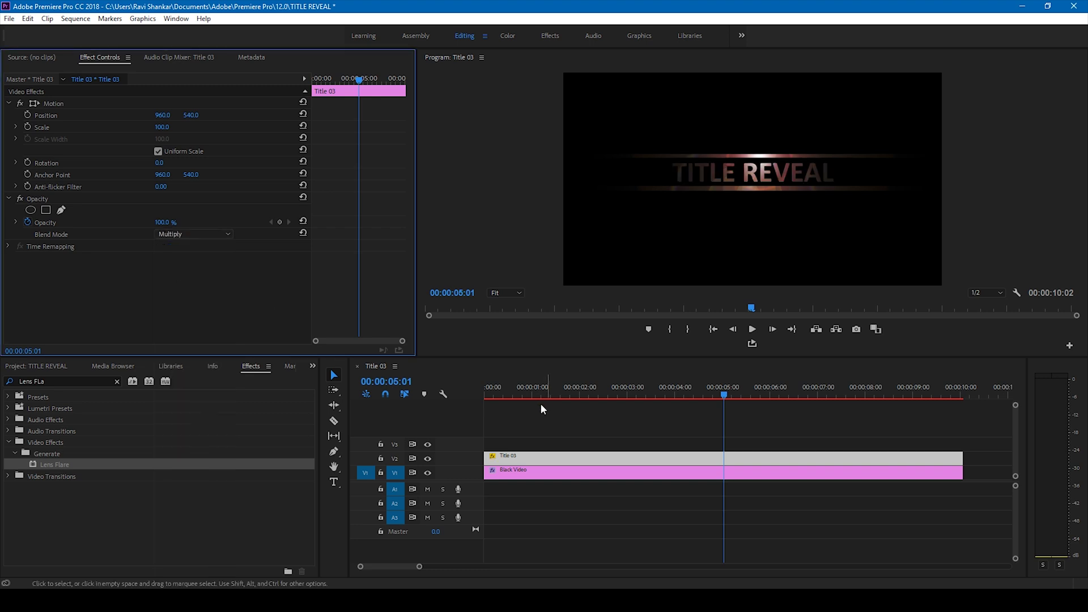
{"action": "left_click", "coordinate": [488, 393]}
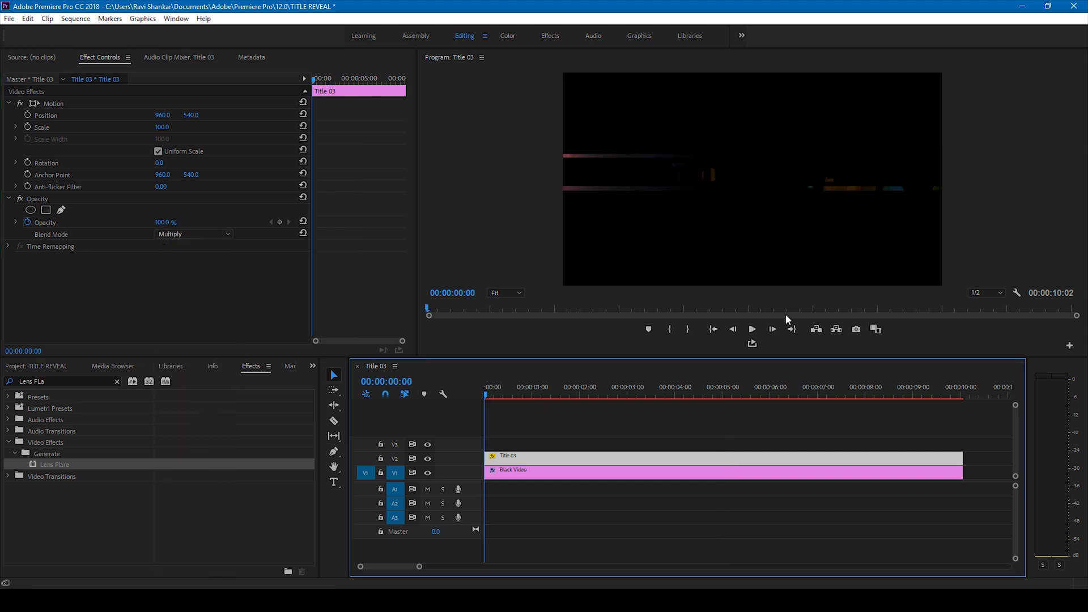
{"action": "left_click", "coordinate": [752, 329]}
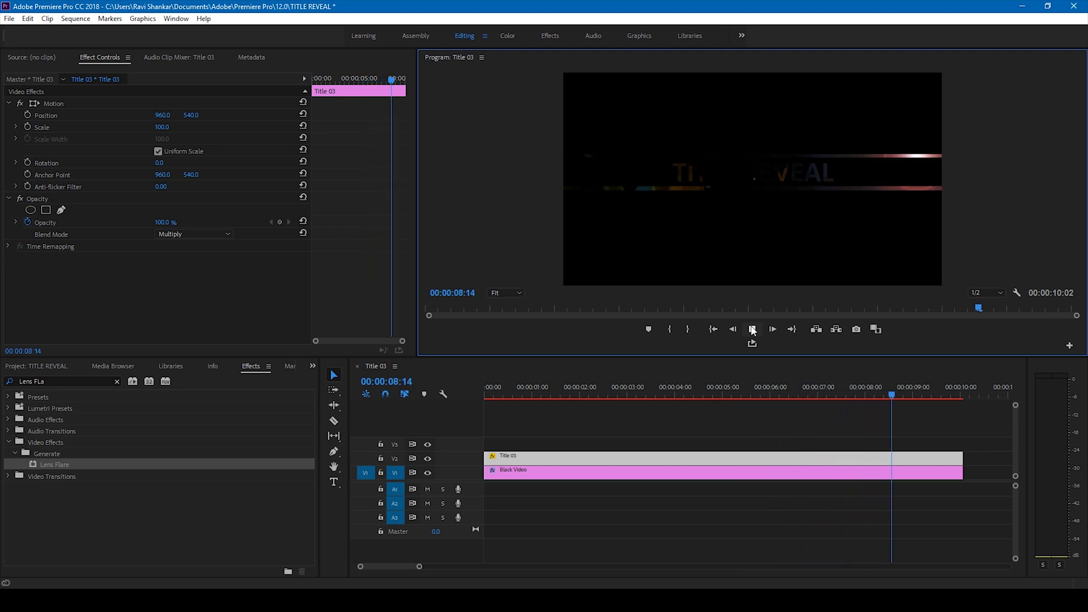
{"action": "left_click", "coordinate": [520, 395]}
{"action": "key", "text": "space"}
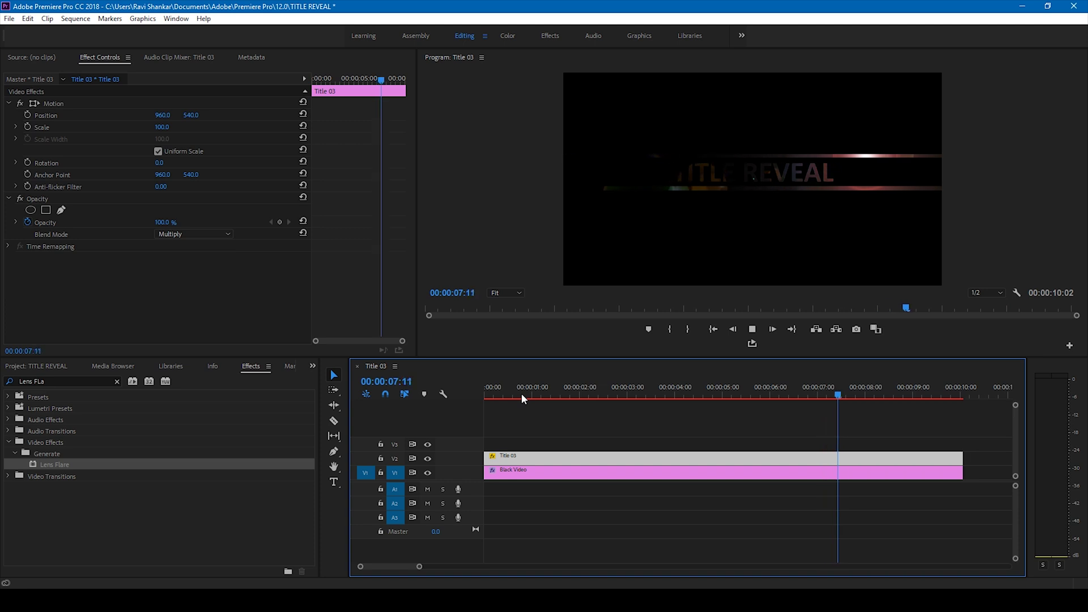
{"action": "left_click", "coordinate": [521, 393]}
{"action": "key", "text": "space"}
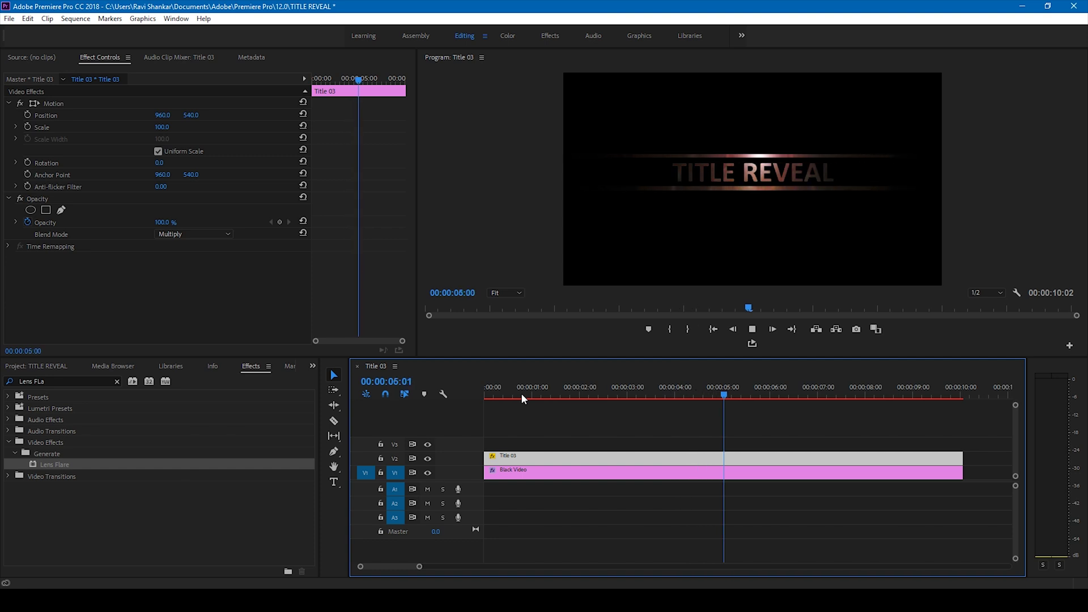
{"action": "left_click", "coordinate": [521, 394]}
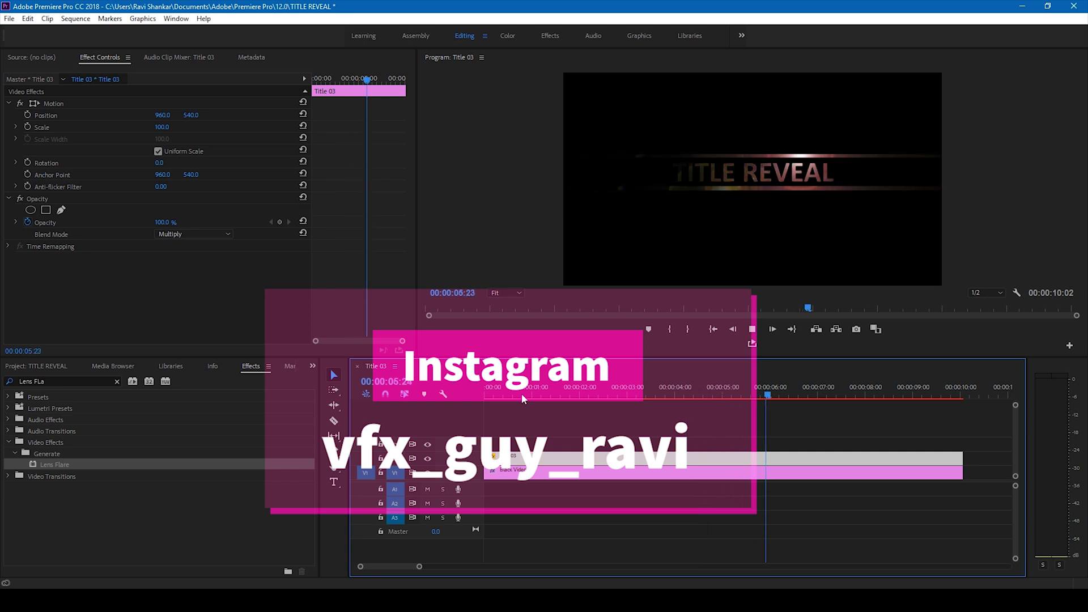
{"action": "left_click", "coordinate": [521, 393]}
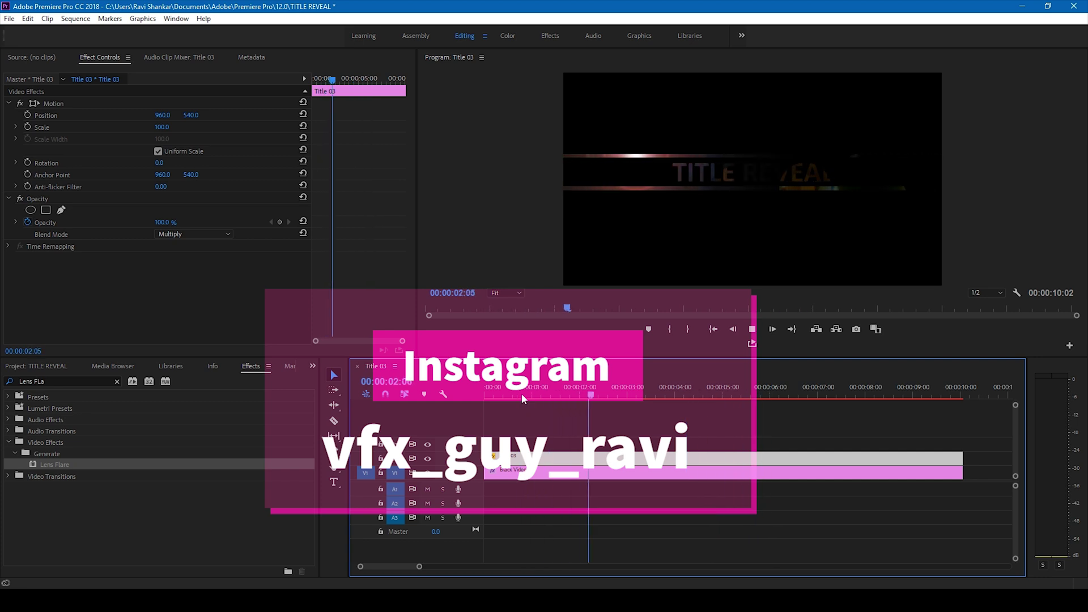
{"action": "left_click", "coordinate": [522, 394]}
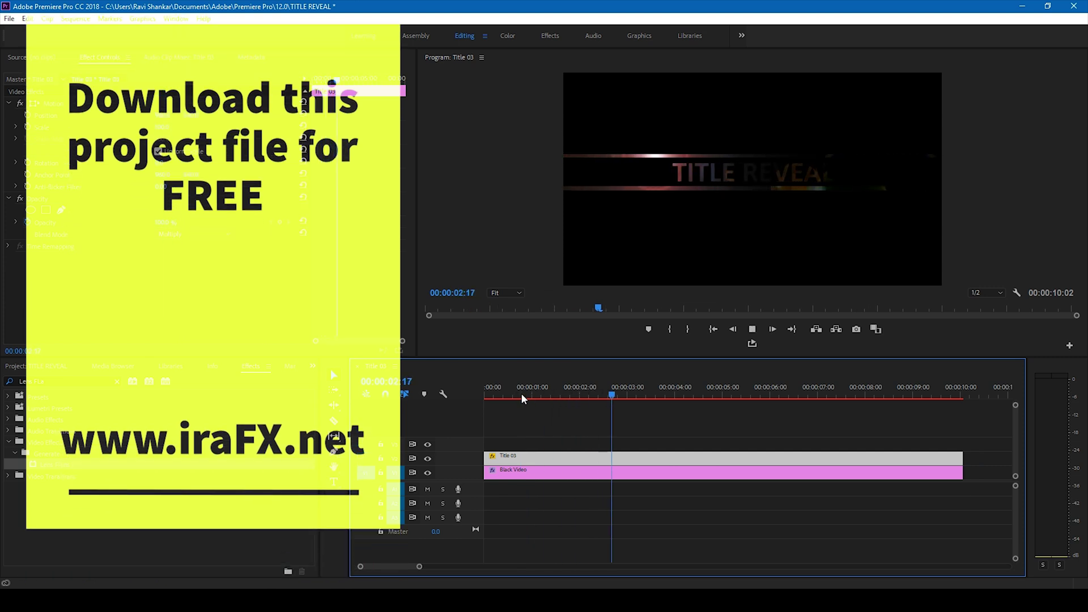
{"action": "left_click", "coordinate": [521, 394]}
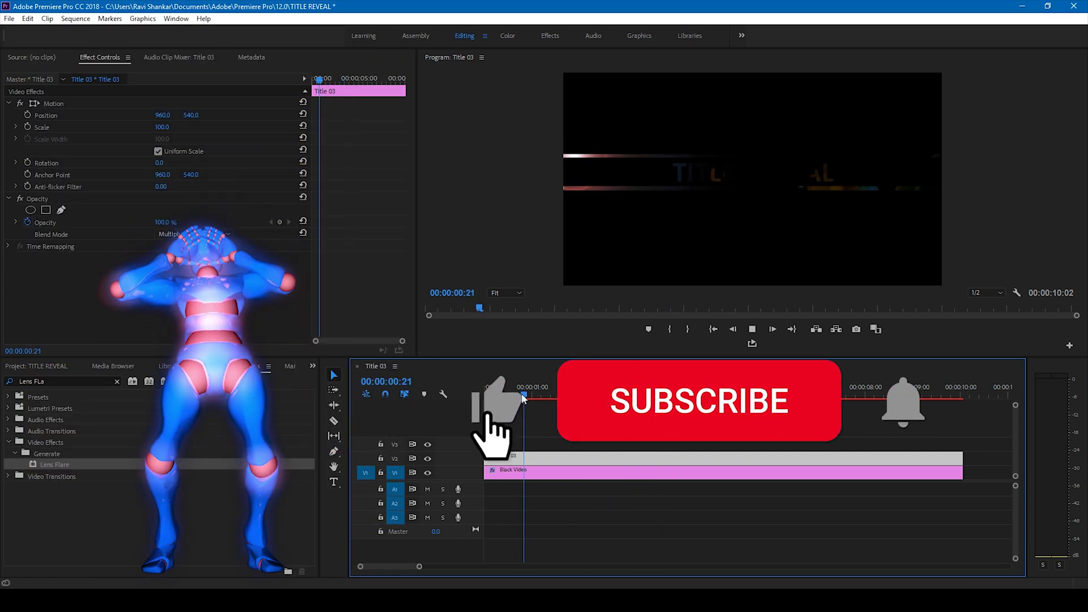